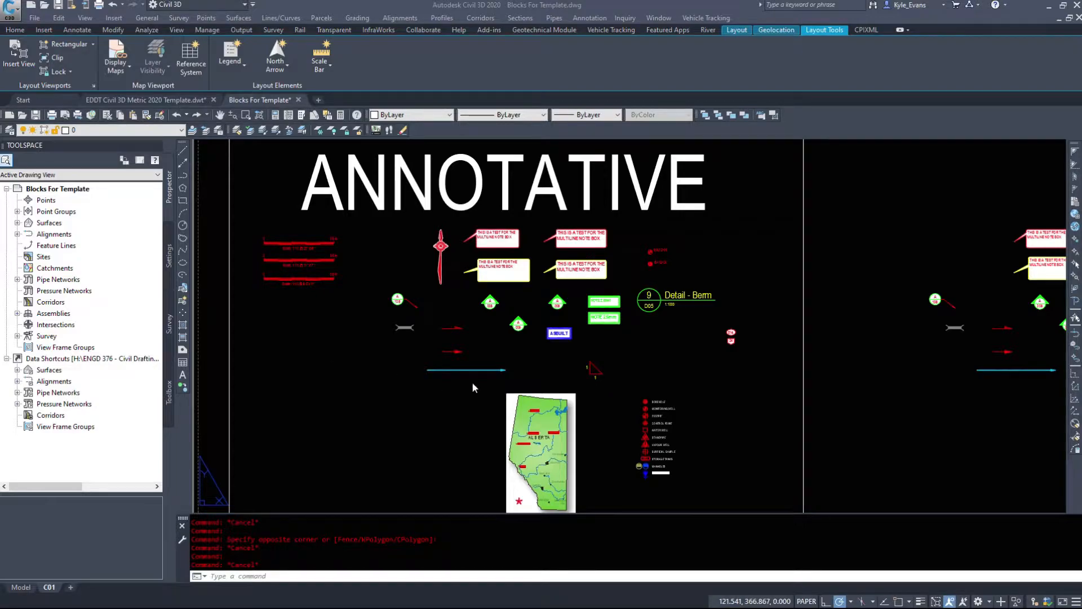
Step: Examine the grips on the annotative scale bars, the north arrow and the long blue arrow block
click(352, 323)
click(289, 234)
key(Escape)
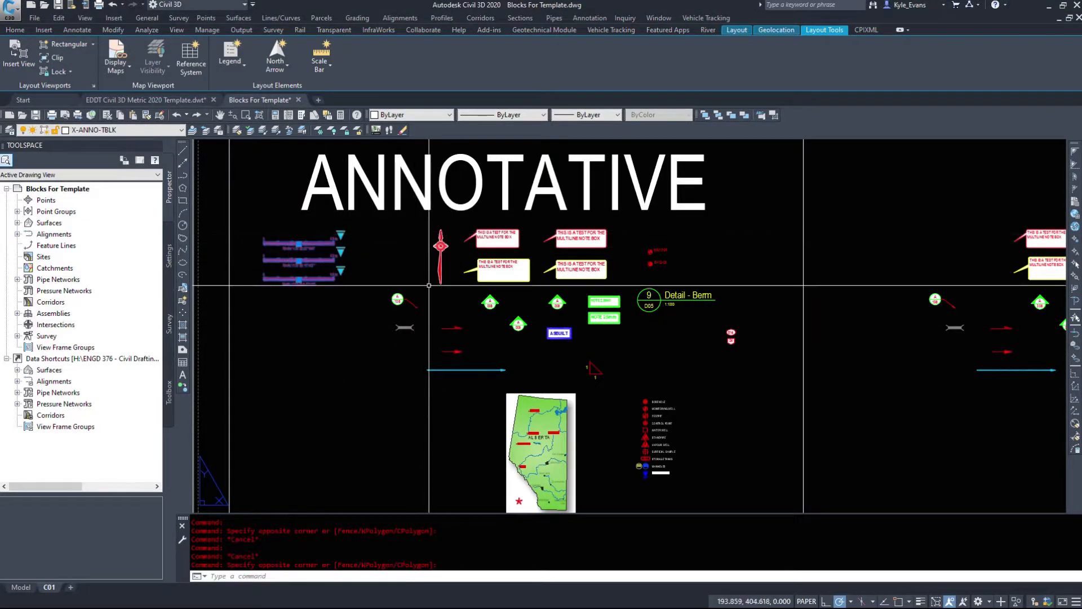
click(440, 247)
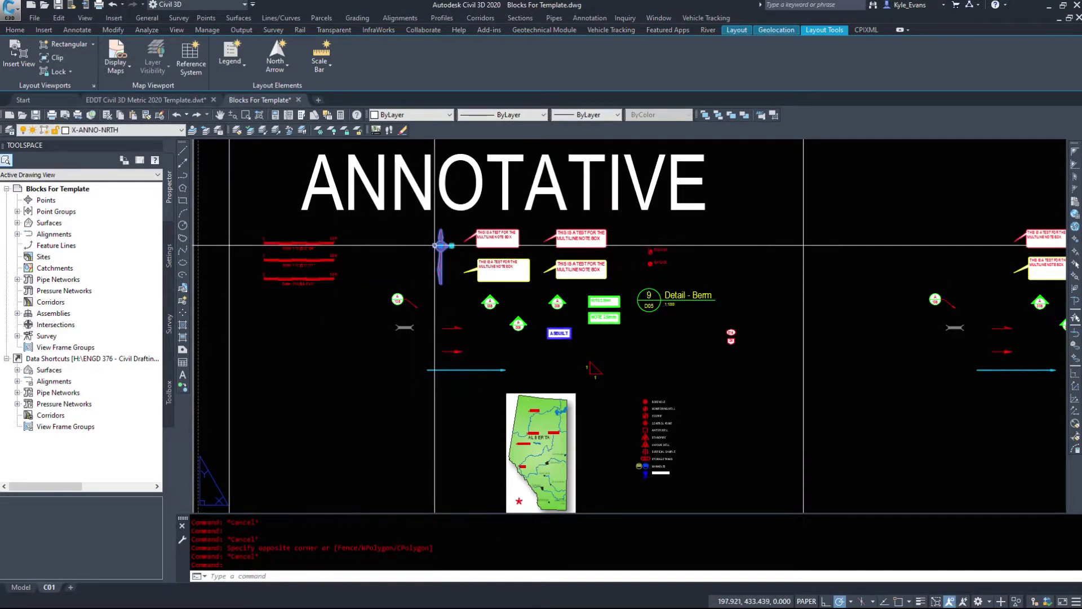
key(Escape)
click(471, 380)
click(462, 360)
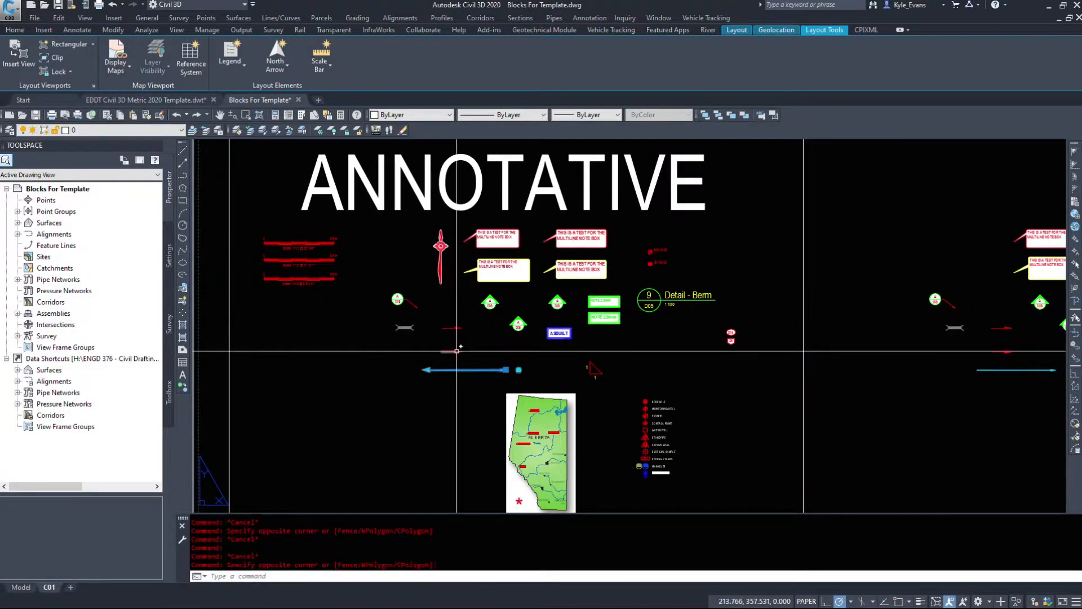
key(Escape)
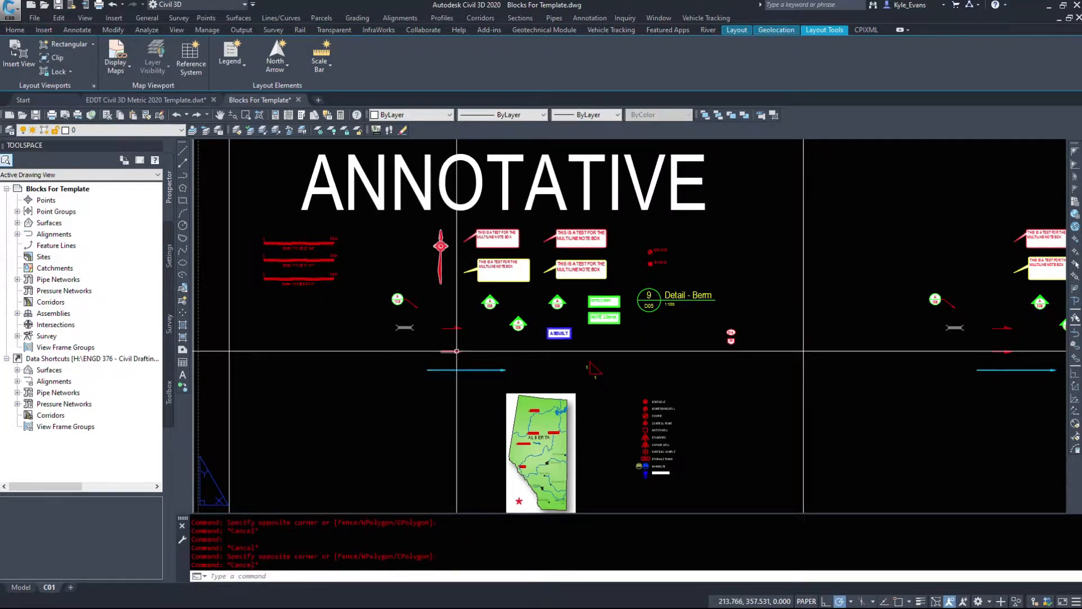
Step: Set the arrowed detail location callout's detail number to C and its page number to 22
scroll(432, 287, up, 6)
click(349, 399)
click(314, 350)
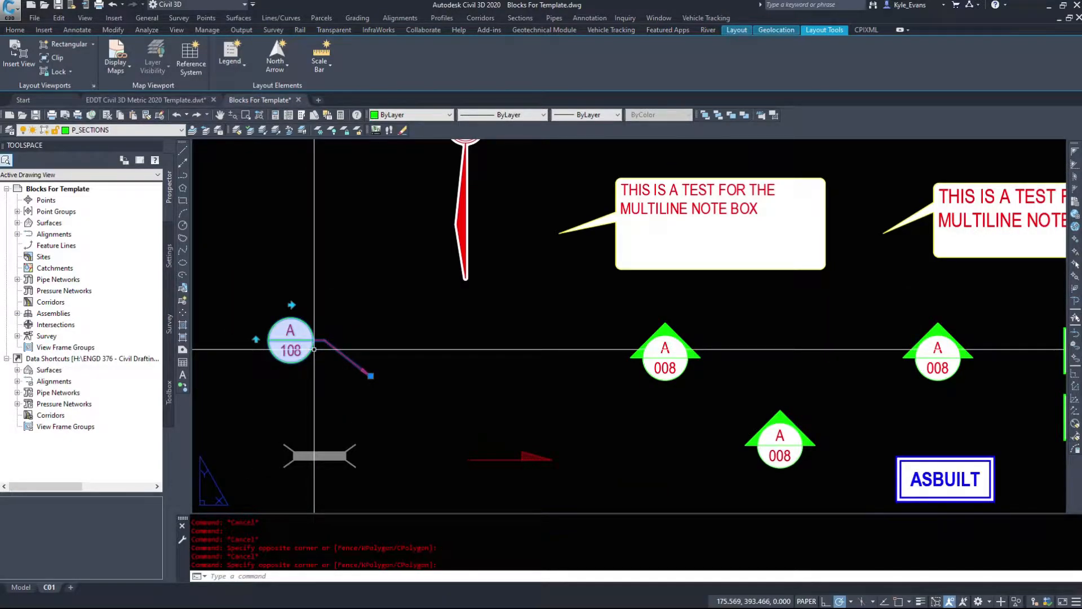
key(Escape)
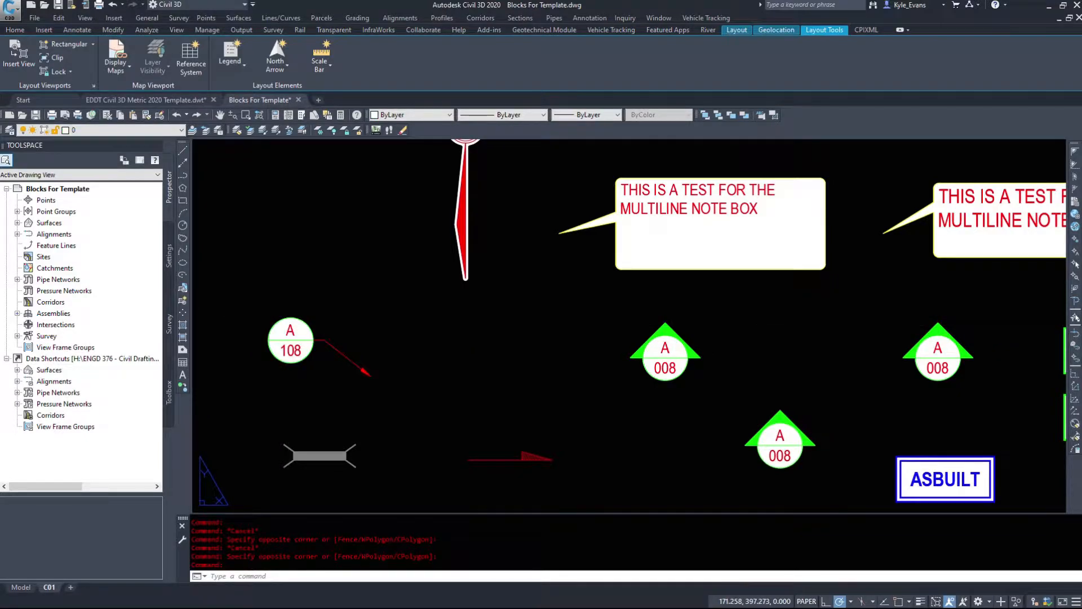
double_click(290, 333)
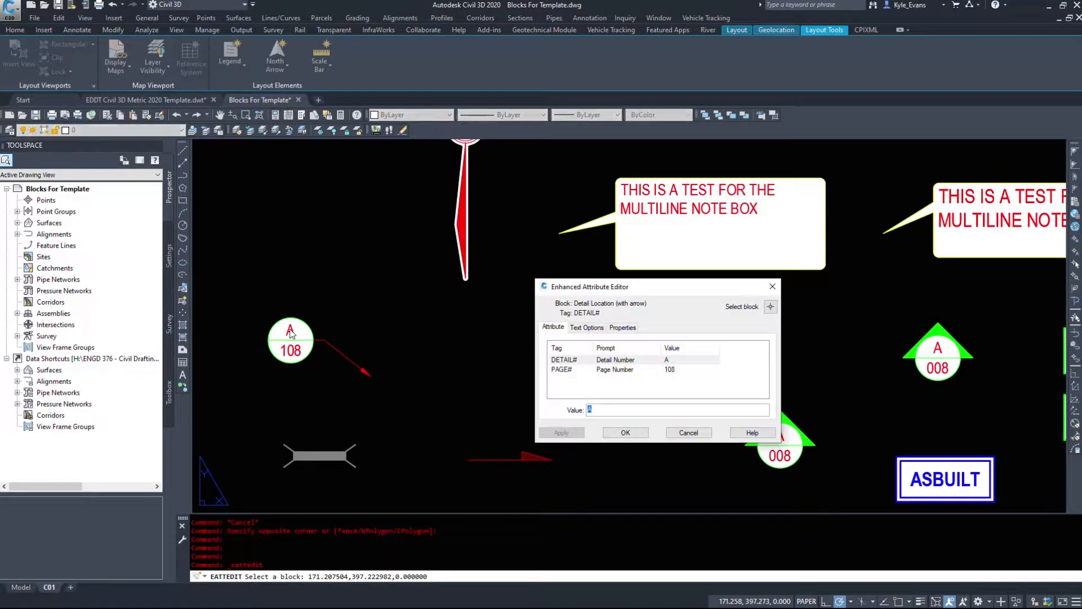
text(C)
key(Return)
text(22)
key(Return)
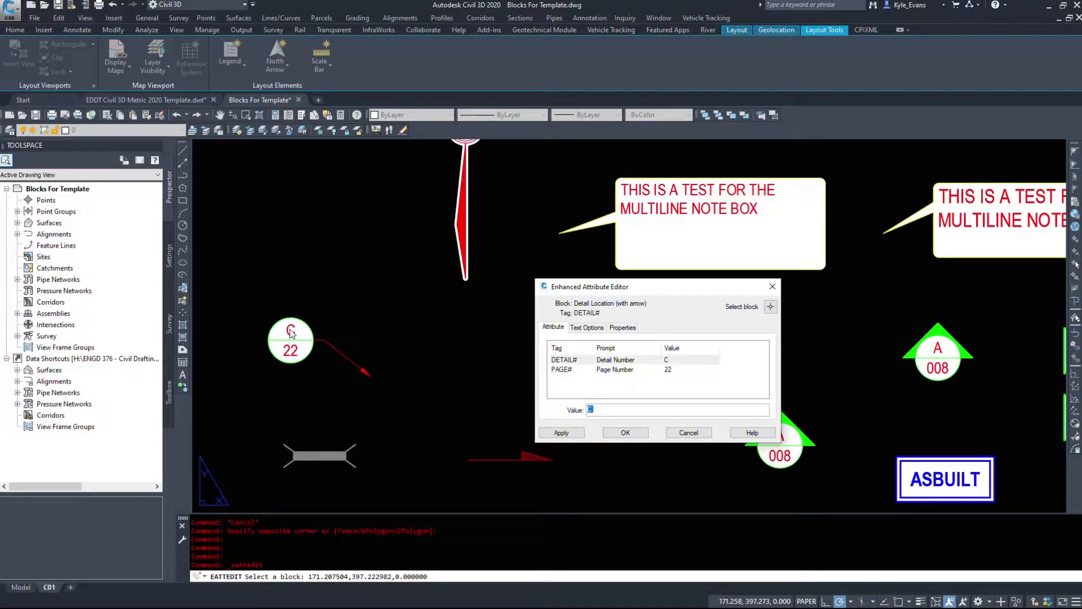
click(634, 429)
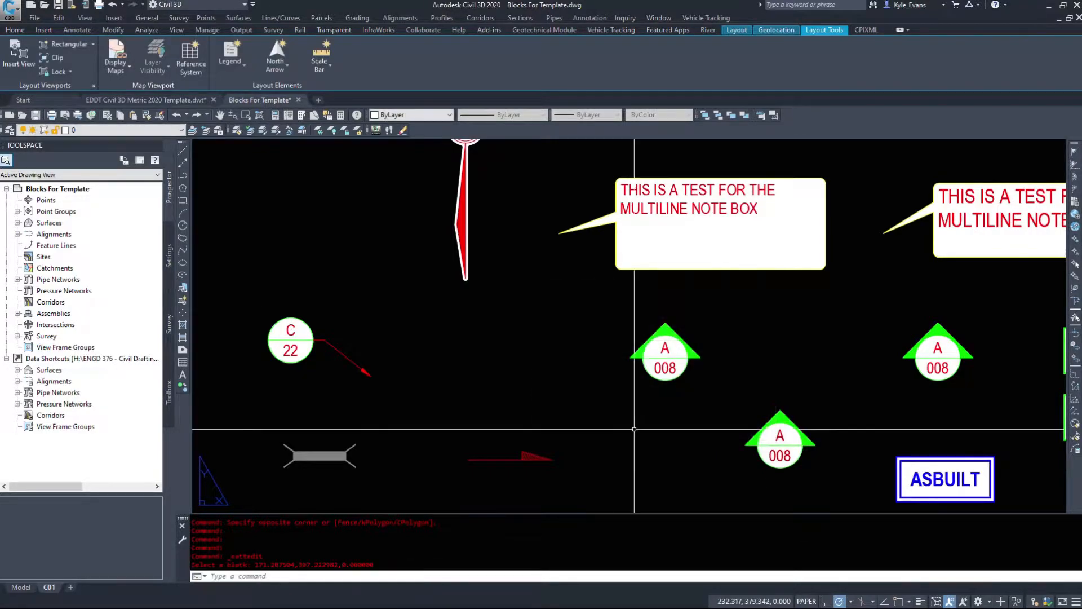
Step: Flip the C/22 detail callout vertically and horizontally, and flip it back to its original orientation
click(357, 366)
click(250, 331)
click(256, 340)
click(291, 305)
click(256, 340)
click(291, 305)
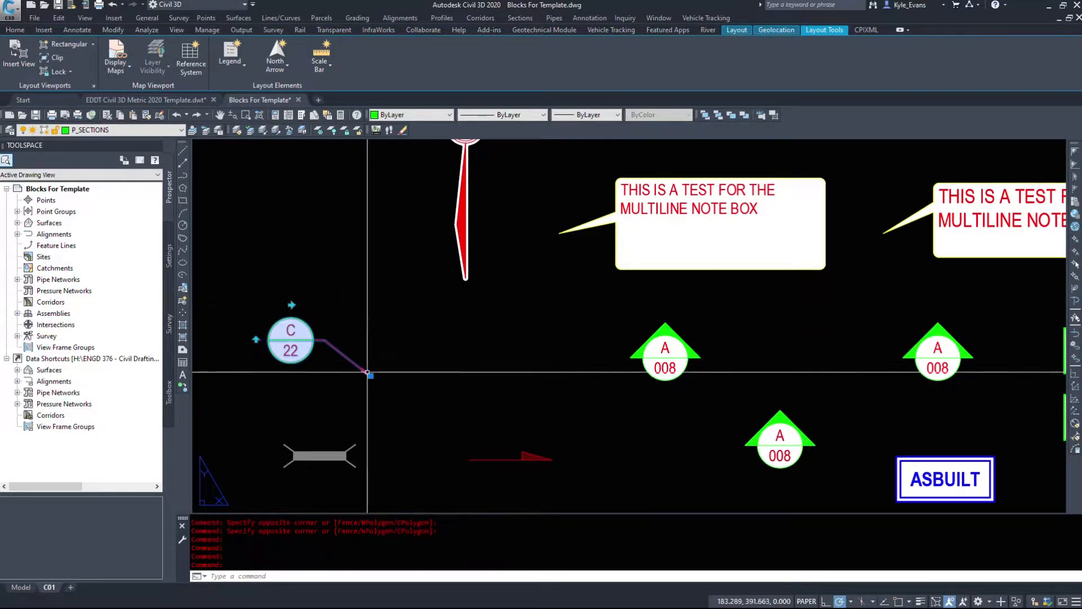
Step: Open the C/22 callout's block definition in the Block Editor and examine its horizontal flip parameter
right_click(300, 342)
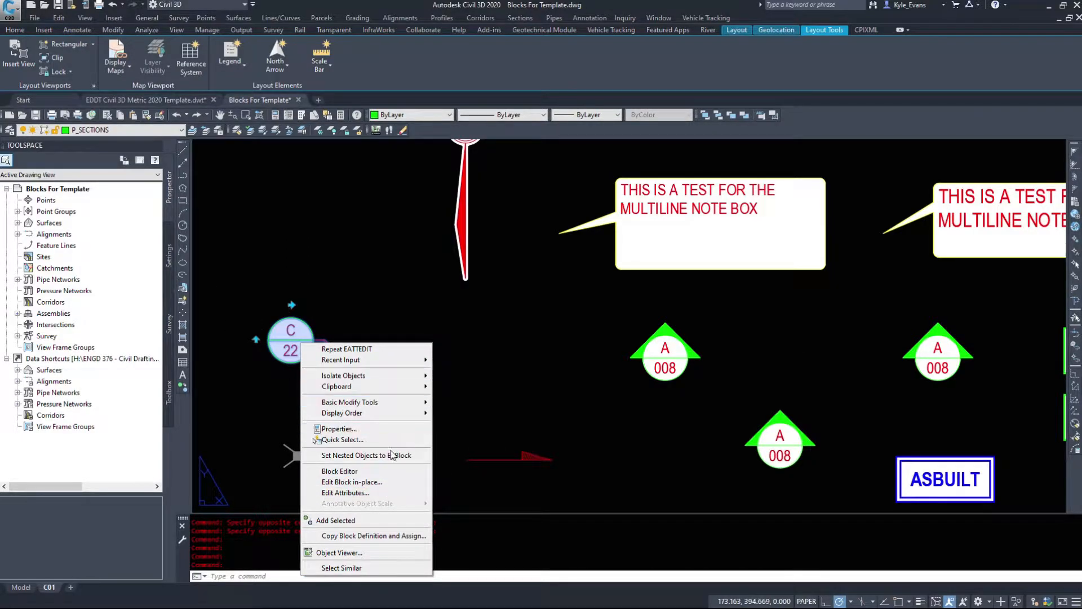
click(361, 471)
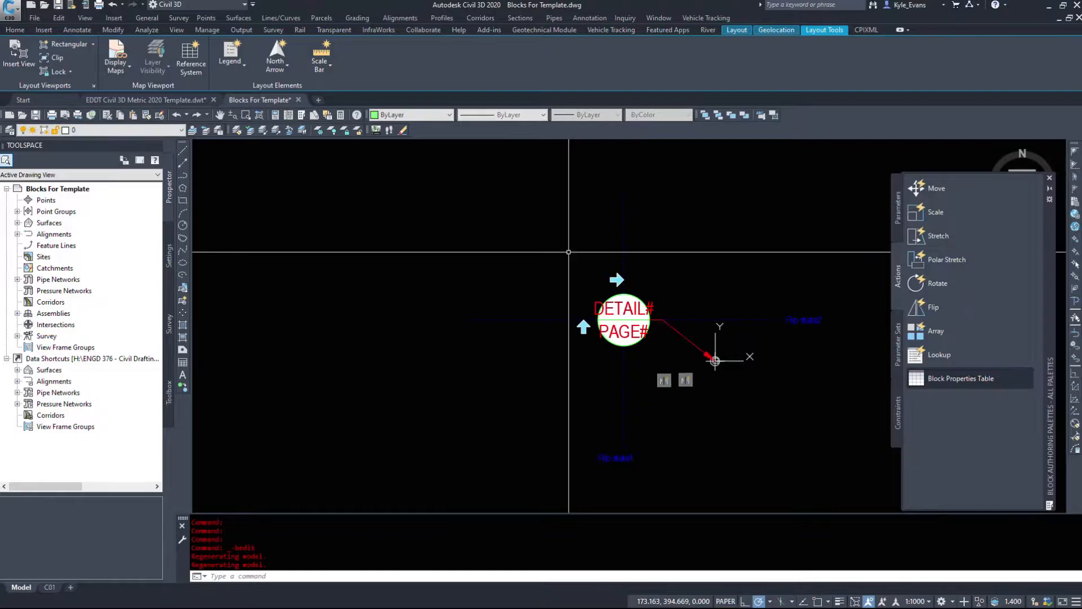
middle_drag(684, 306, 566, 305)
click(763, 370)
click(669, 276)
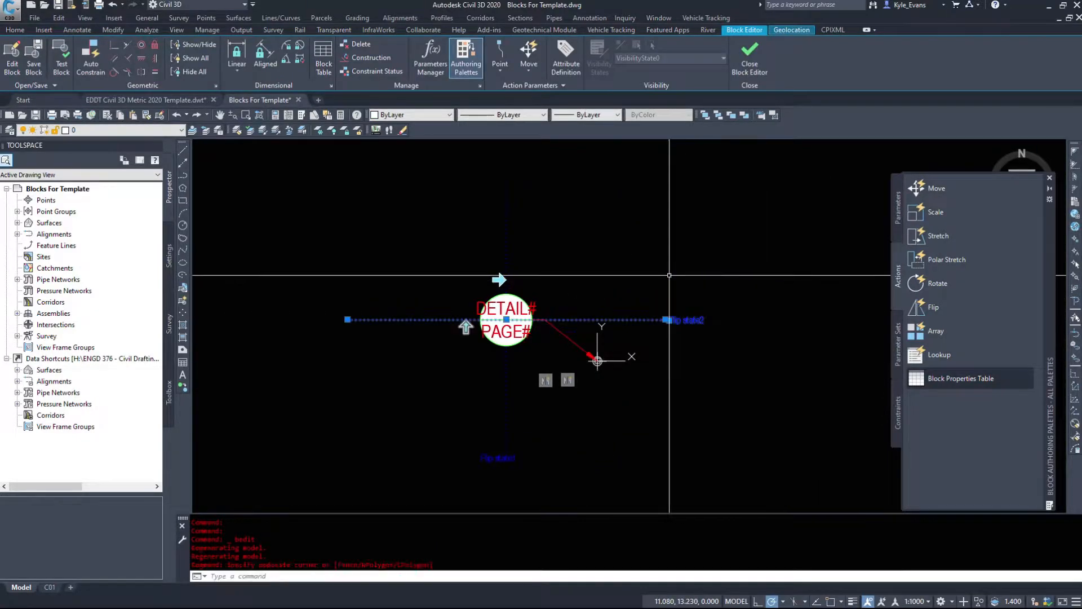
key(Escape)
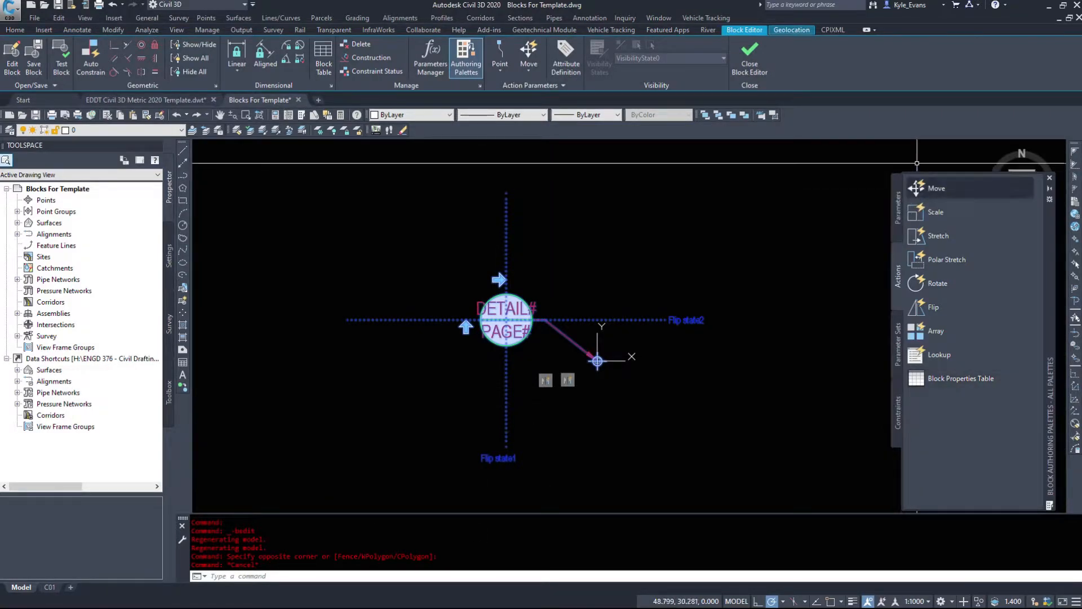
Step: Examine the available block parameters and the arrowhead and leader line that meet at the block's basepoint
click(750, 58)
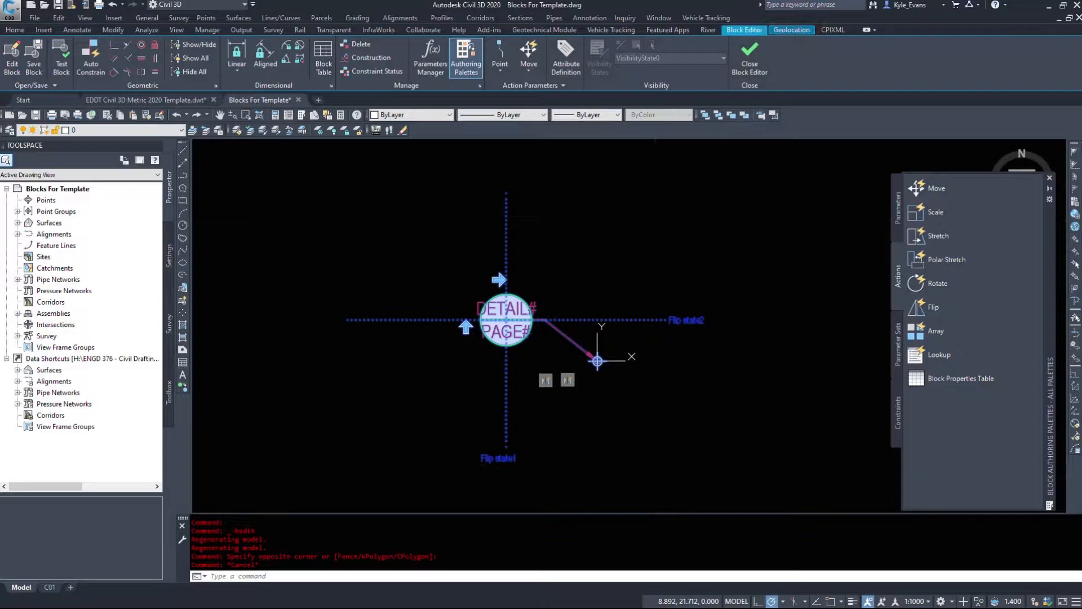
click(611, 361)
scroll(602, 369, up, 5)
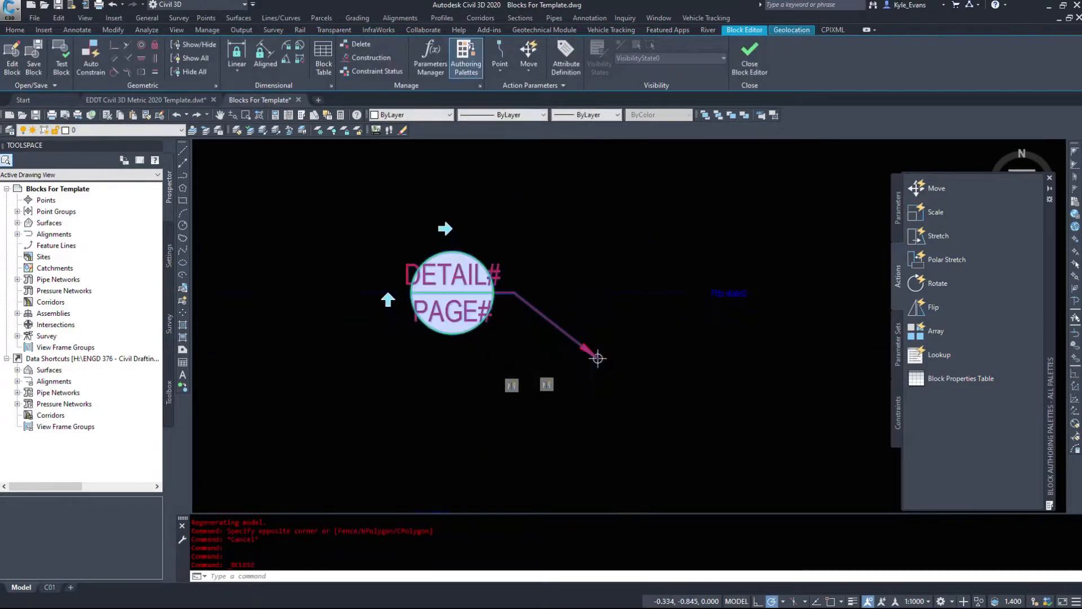
click(898, 212)
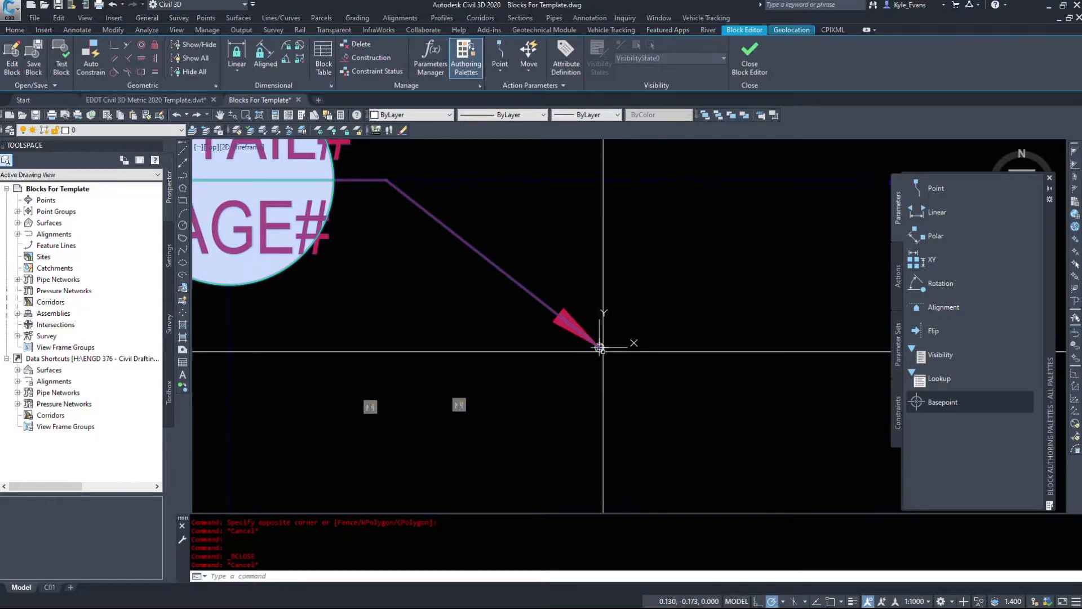
click(567, 309)
key(Escape)
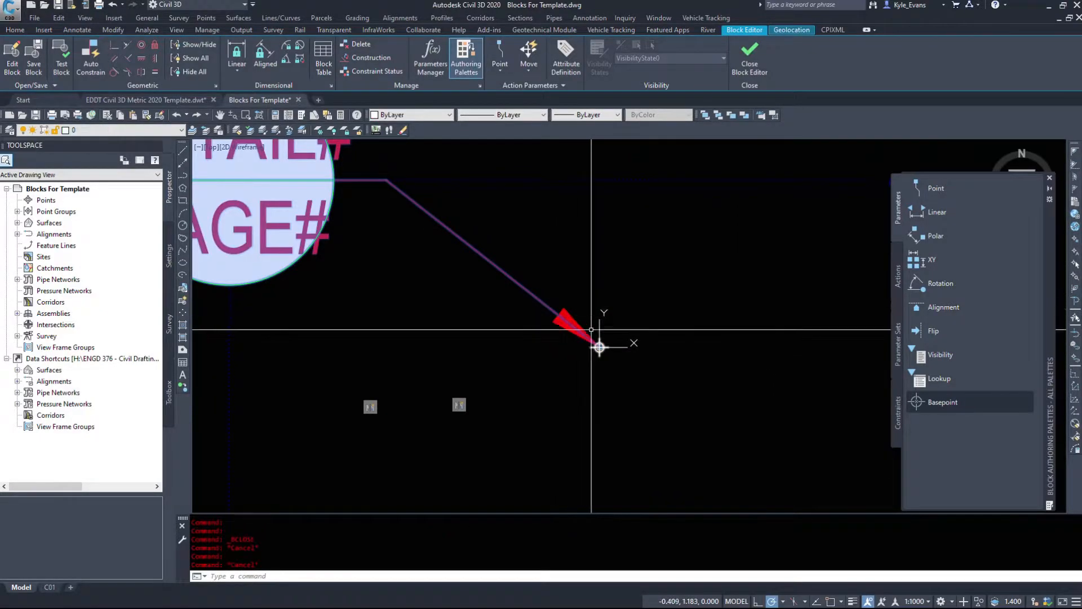
click(614, 362)
click(558, 298)
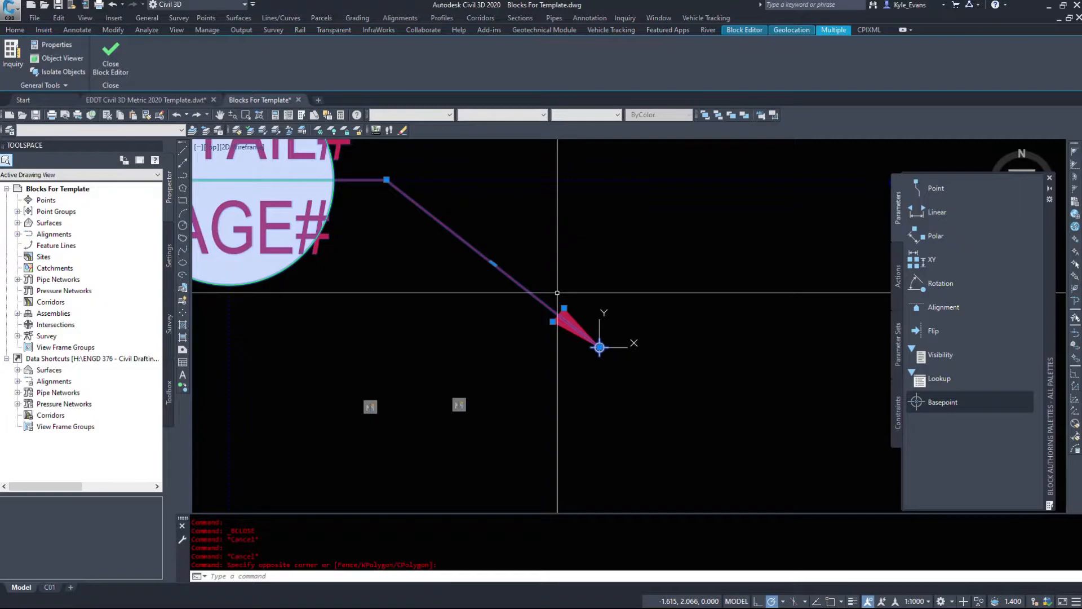
key(Escape)
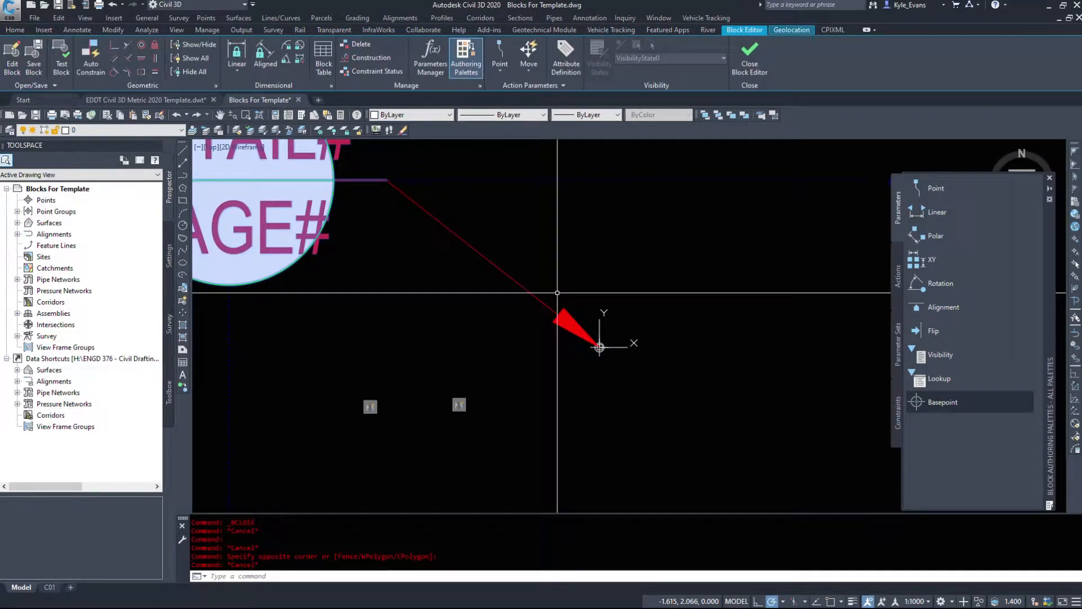
Step: Close the Block Editor and return to the C01 layout
scroll(671, 214, down, 5)
click(740, 72)
click(503, 323)
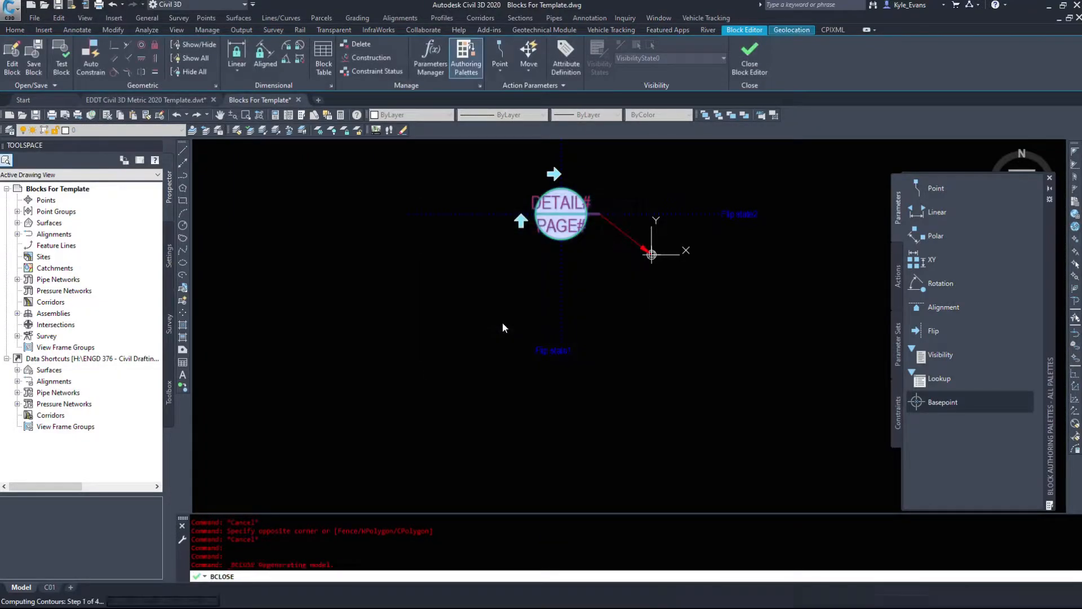
Step: Flip the C/22 callout so its arrow points left, and move it by the arrow tip about 16.4 units right and slightly down
click(274, 309)
click(291, 305)
middle_drag(259, 372, 408, 387)
click(361, 390)
click(323, 353)
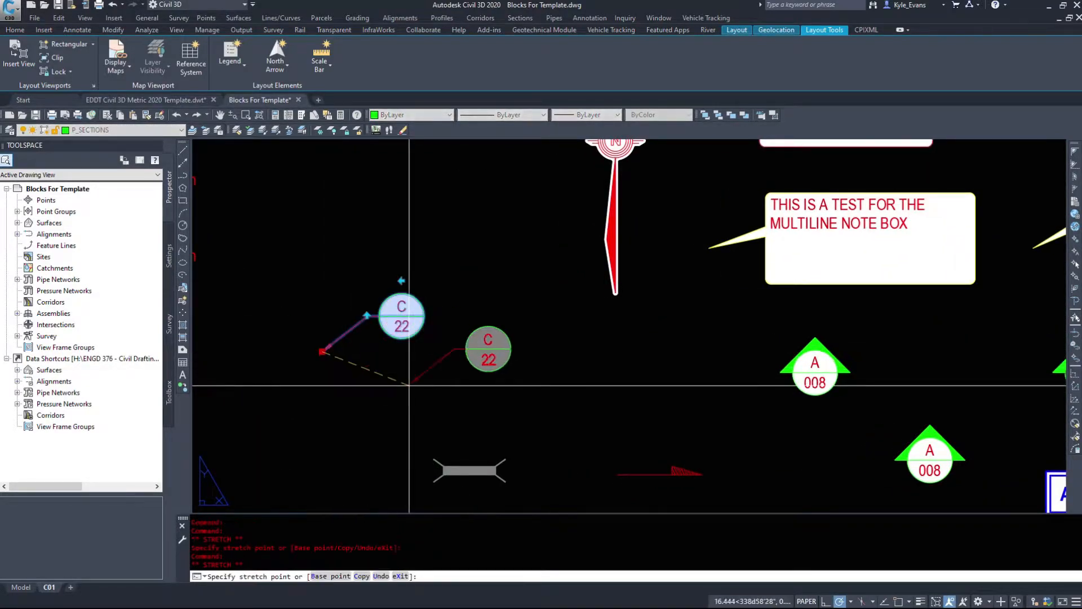
click(410, 386)
key(Escape)
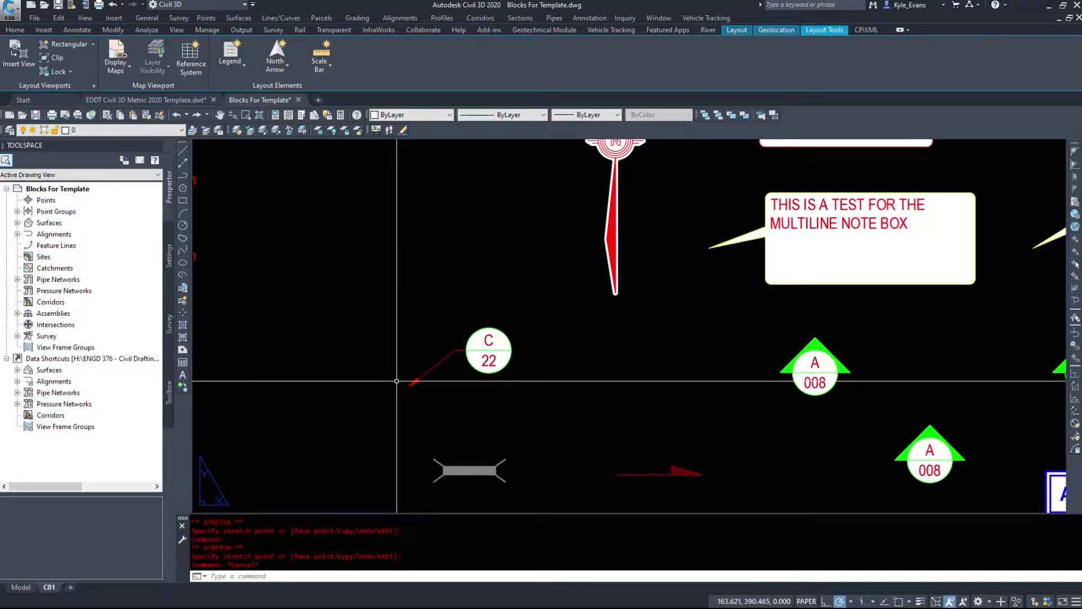
Step: Try another option from the grey culvert block's state list and restore the version with wings at both ends
middle_drag(413, 432, 416, 363)
click(503, 439)
click(452, 370)
scroll(440, 395, up, 2)
click(443, 386)
click(482, 387)
click(446, 378)
click(465, 398)
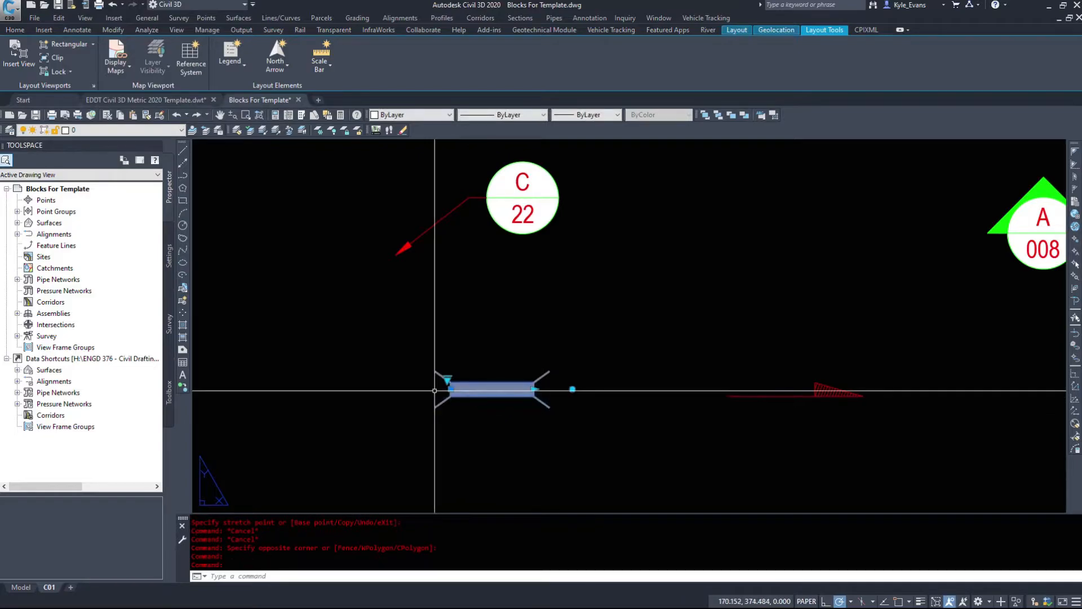
Step: Lengthen the grey culvert block to the right and rotate it slightly clockwise
click(535, 389)
click(632, 389)
click(668, 389)
click(637, 460)
key(Escape)
Step: Examine the grips on the two red arrow blocks and the long blue arrow block
scroll(590, 418, down, 2)
click(705, 415)
click(696, 381)
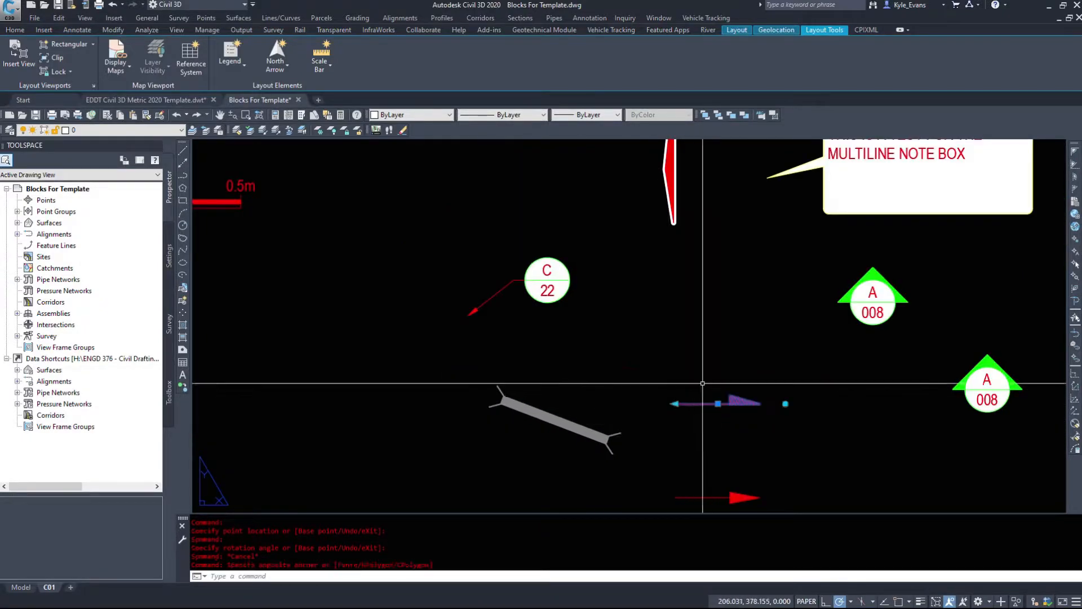
middle_drag(781, 444, 618, 270)
click(602, 383)
click(527, 302)
key(Escape)
click(729, 454)
click(631, 375)
middle_drag(840, 249, 490, 445)
key(Escape)
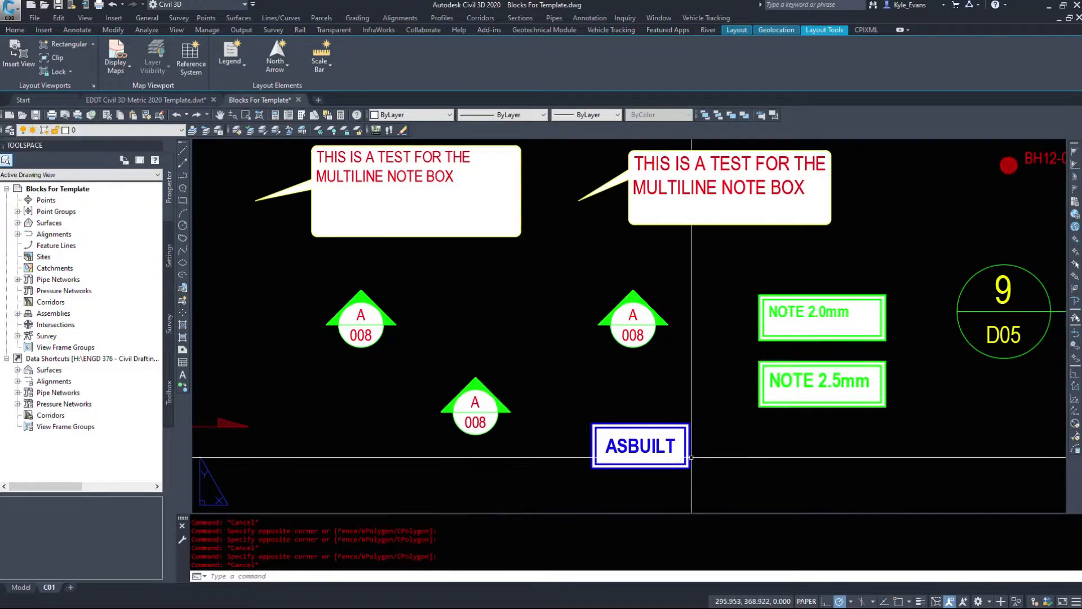
Step: Examine the list of issue statuses available for the ASBUILT stamp block, leaving the stamp set to Asbuilt
middle_drag(704, 478, 640, 420)
click(642, 426)
click(625, 410)
click(626, 410)
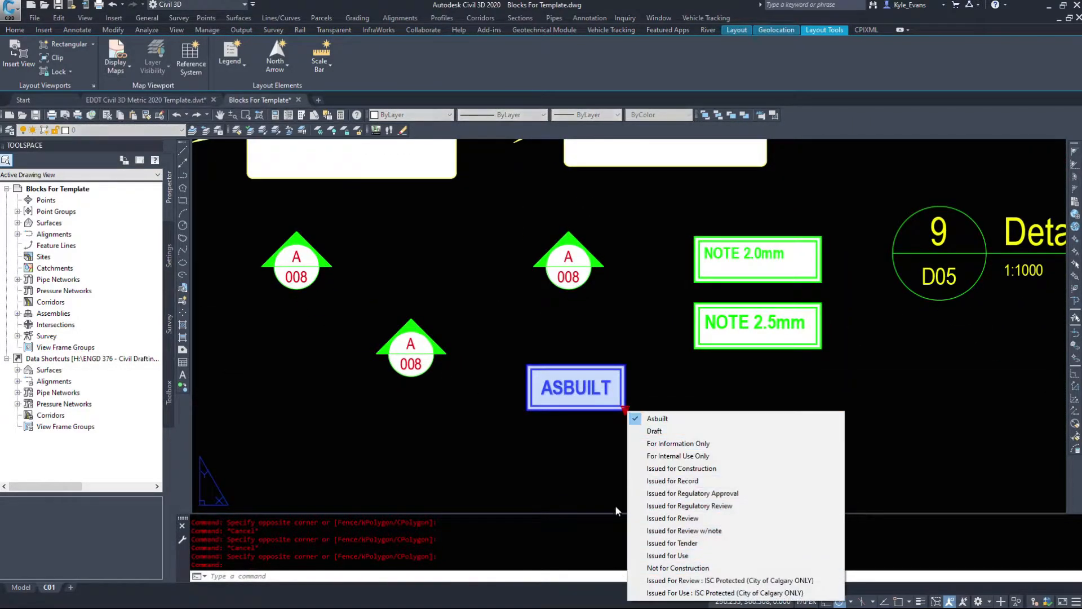
click(485, 493)
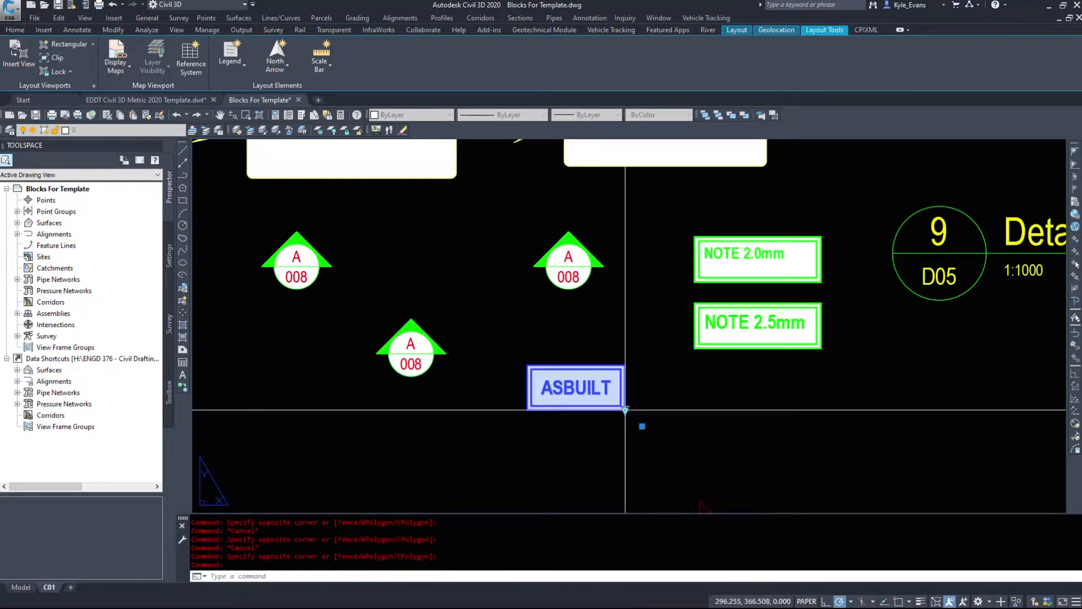
key(Escape)
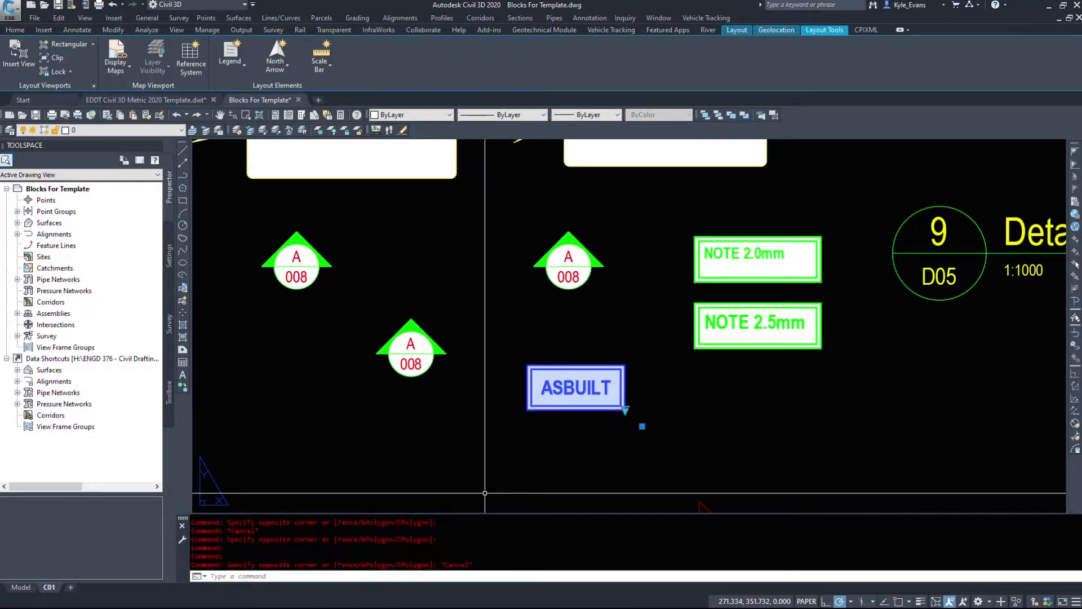
middle_drag(570, 319, 623, 418)
key(Escape)
Step: Move the two upper A/008 section markers to the empty upper-left corner of the sheet beside the NON ANNOTATIVE title
click(362, 378)
click(617, 362)
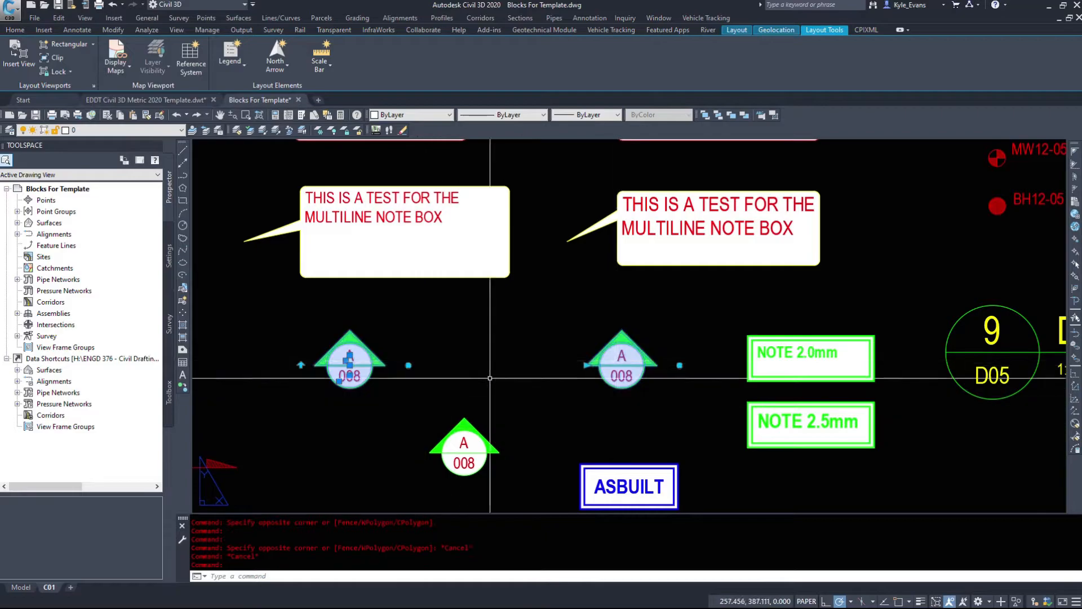
middle_drag(460, 451, 510, 465)
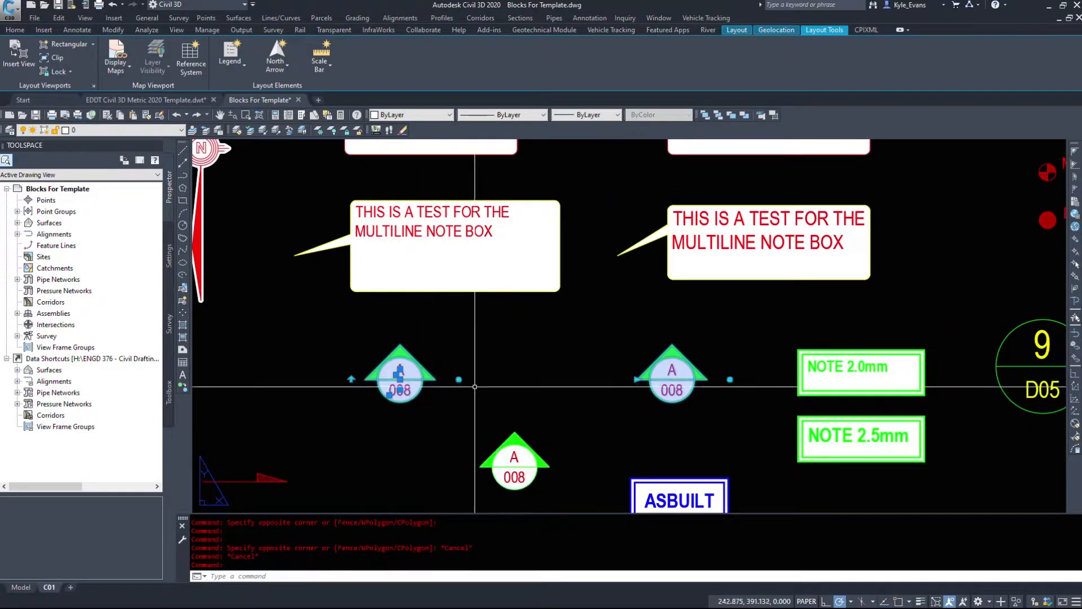
click(400, 375)
scroll(623, 402, down, 6)
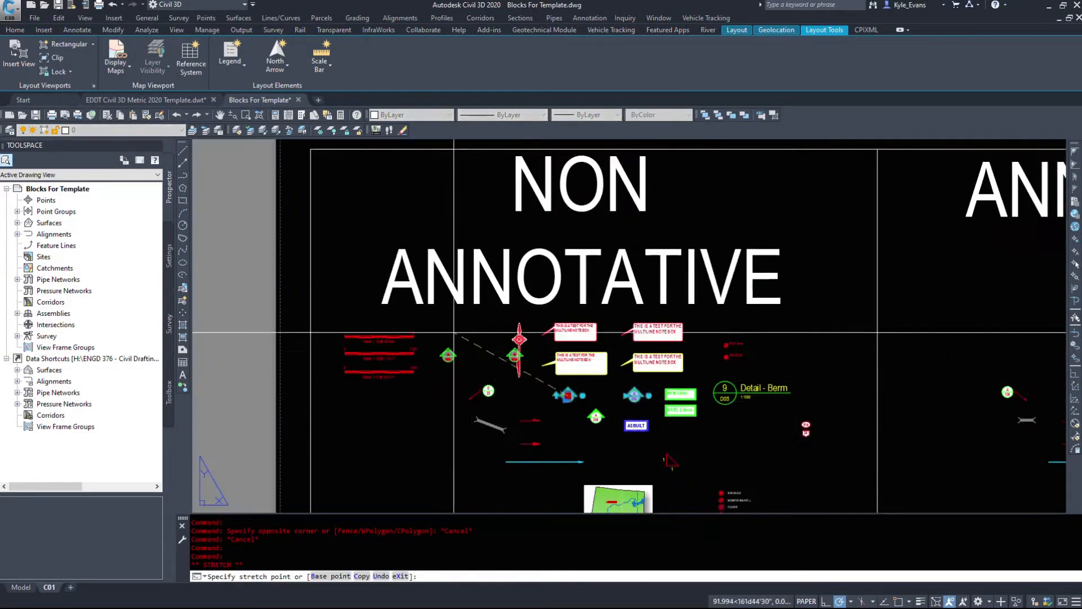
key(Escape)
scroll(490, 356, up, 4)
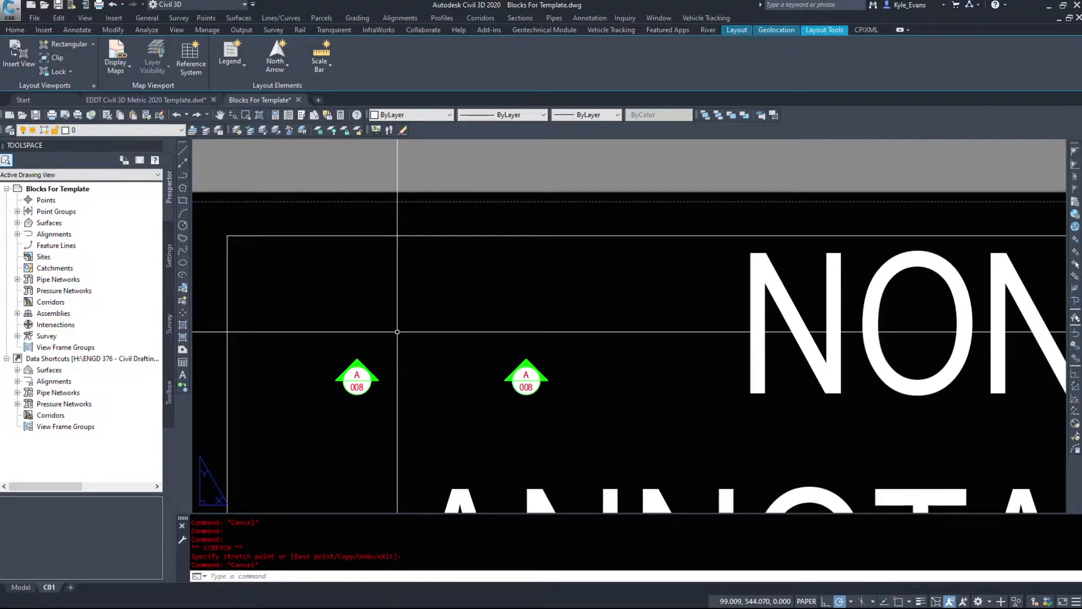
scroll(372, 366, up, 3)
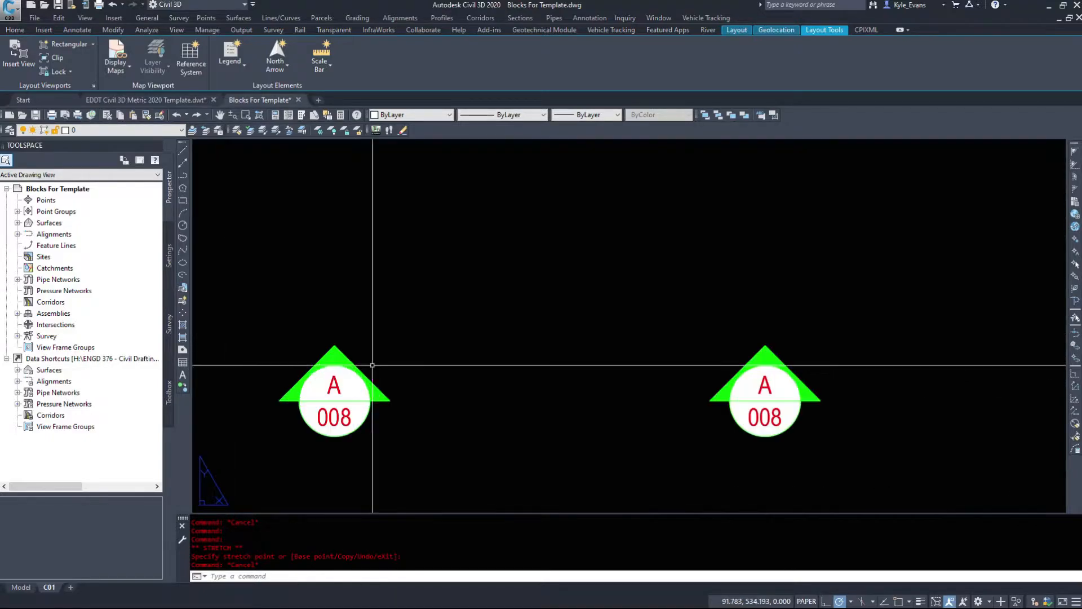
click(331, 381)
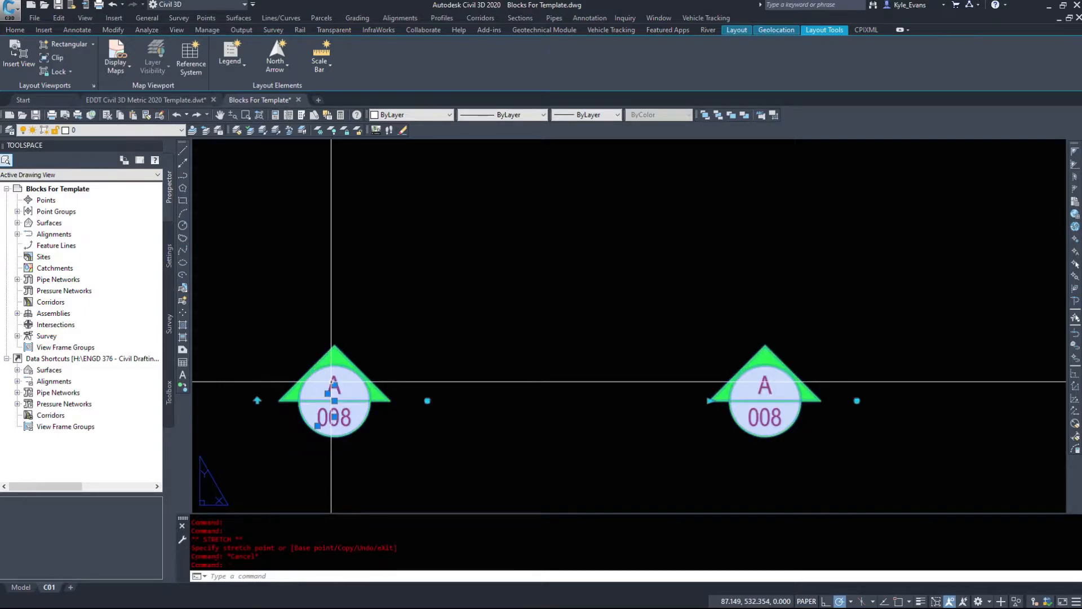
click(427, 400)
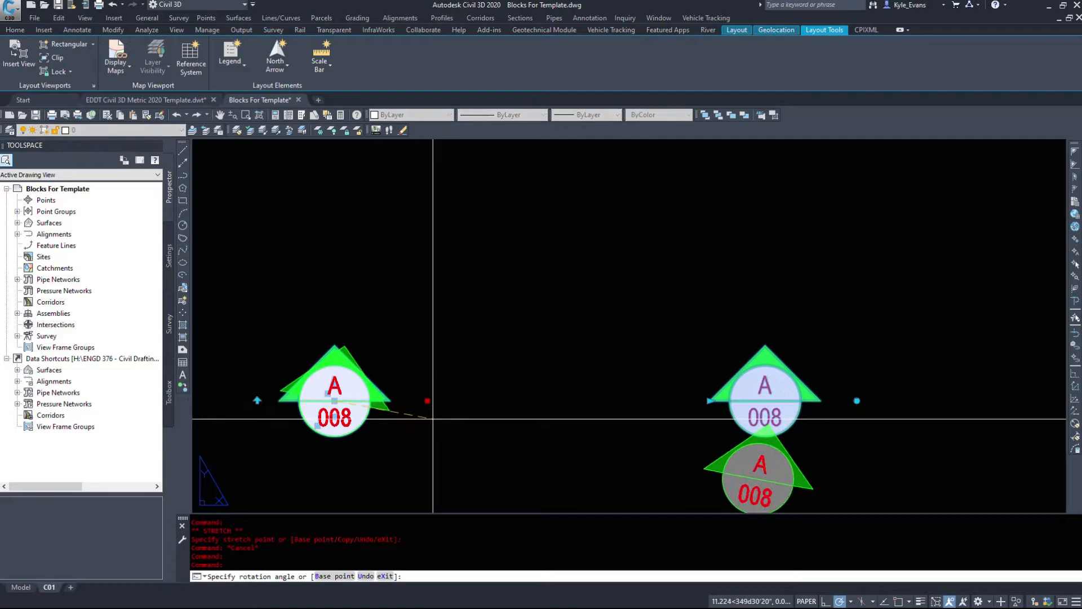
key(Escape)
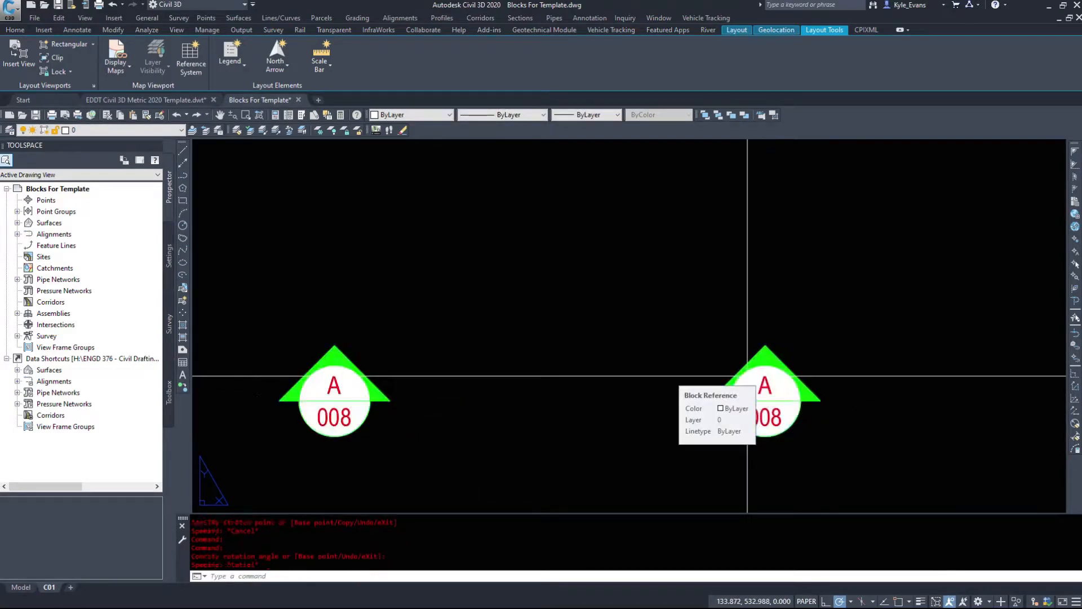
key(Escape)
Step: Open the double section mark in the Block Editor and examine its rotation, distance and flip parameters with their actions
right_click(341, 380)
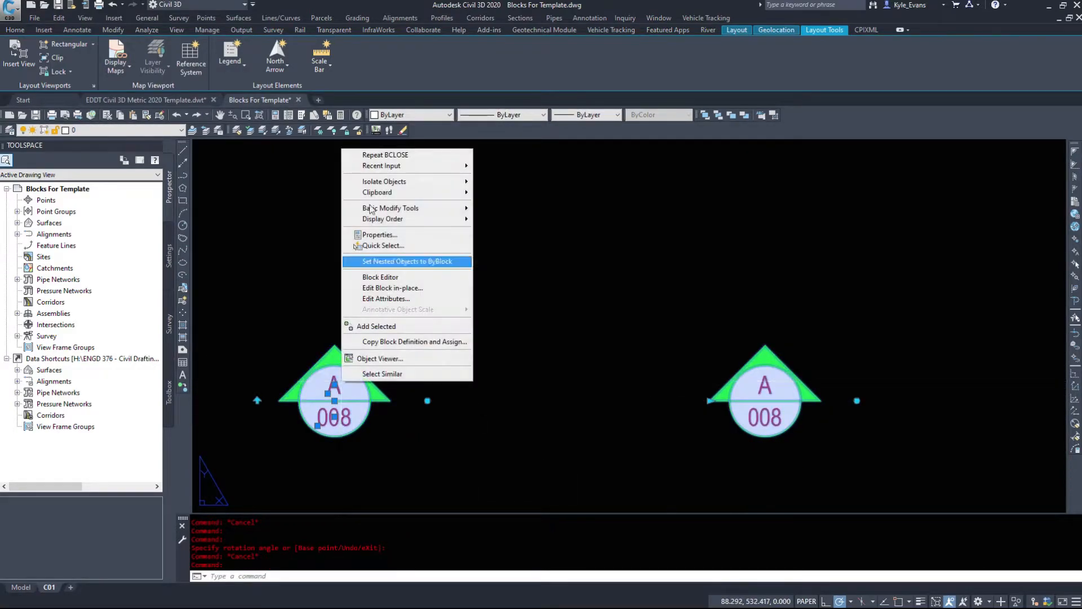
click(372, 285)
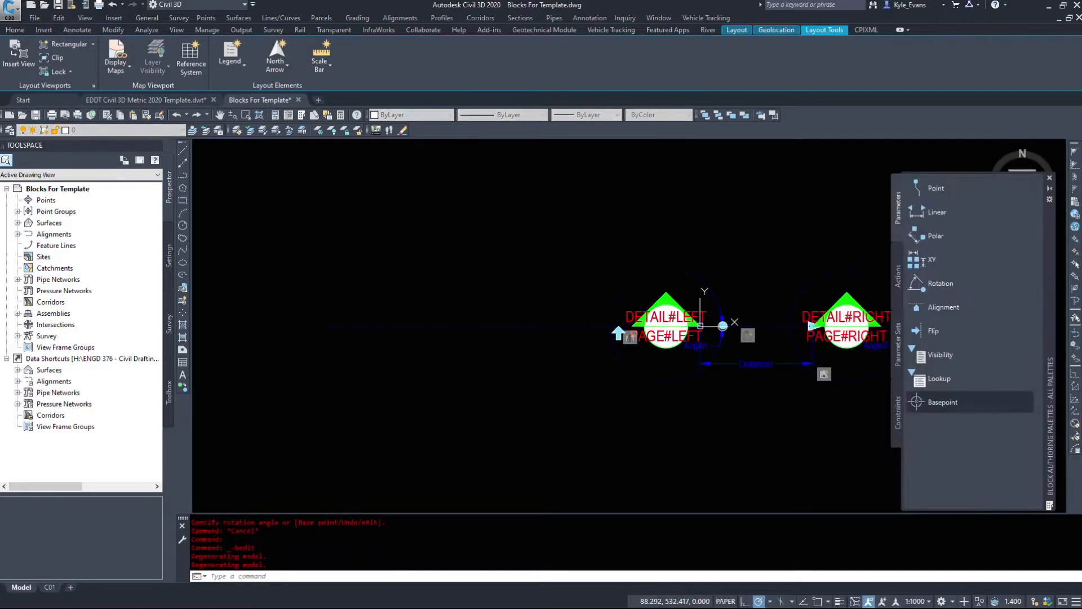
middle_drag(786, 263, 520, 280)
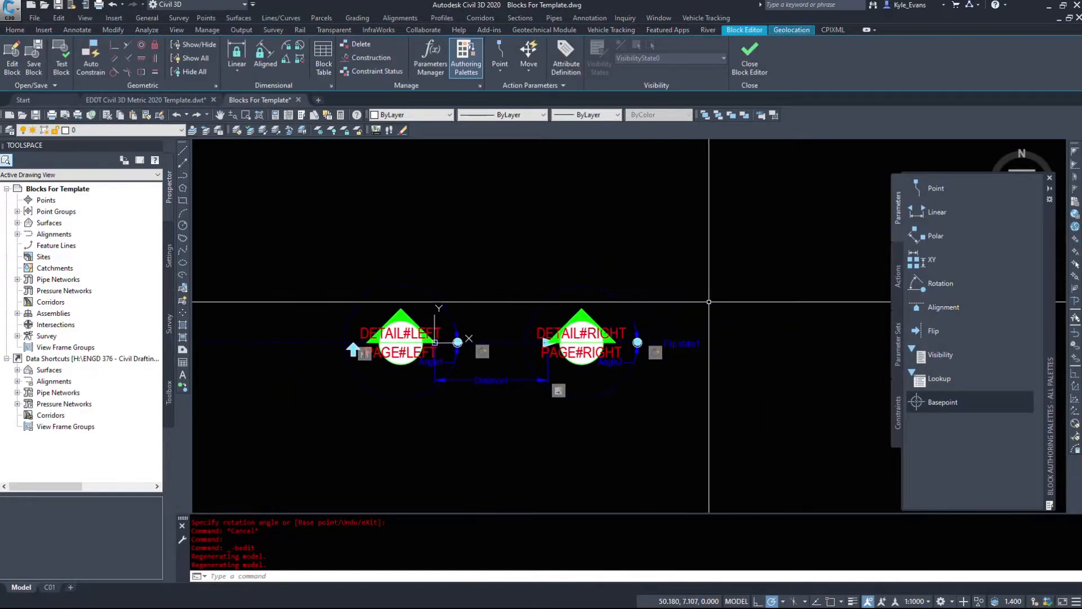
scroll(643, 298, up, 2)
click(630, 278)
click(577, 303)
middle_drag(445, 337, 589, 315)
click(476, 246)
click(445, 287)
middle_drag(482, 305, 380, 285)
key(Escape)
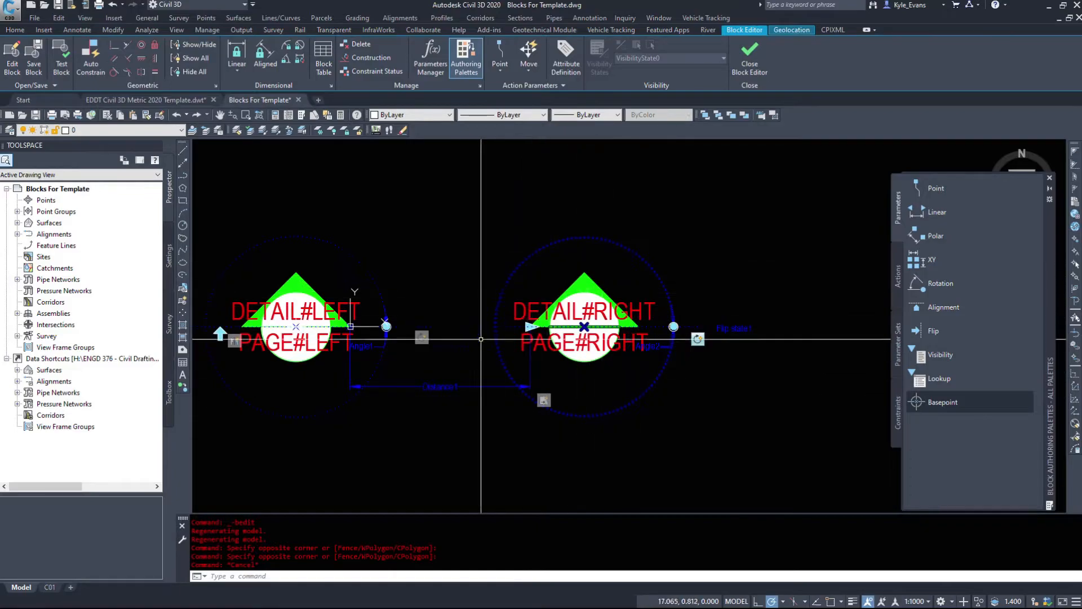
middle_drag(453, 370, 576, 390)
key(Escape)
key(Escape)
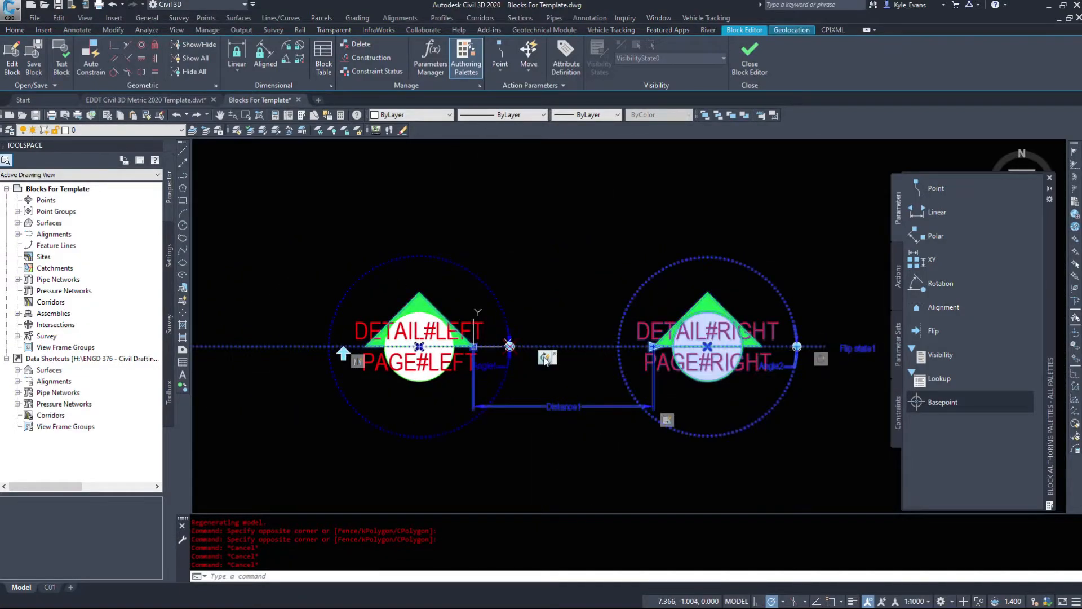
key(Escape)
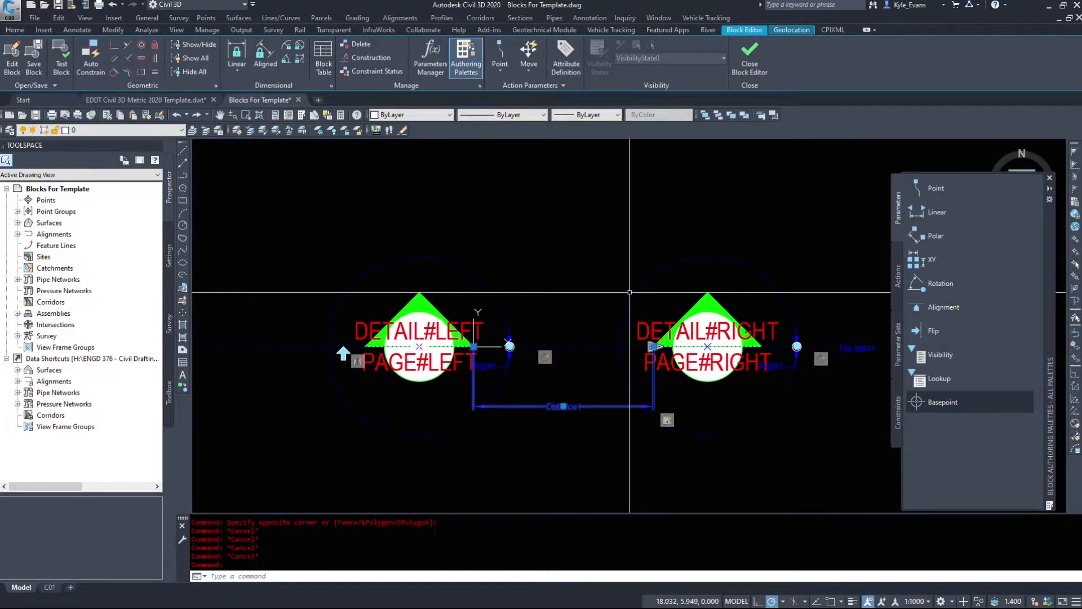
middle_drag(494, 478, 532, 450)
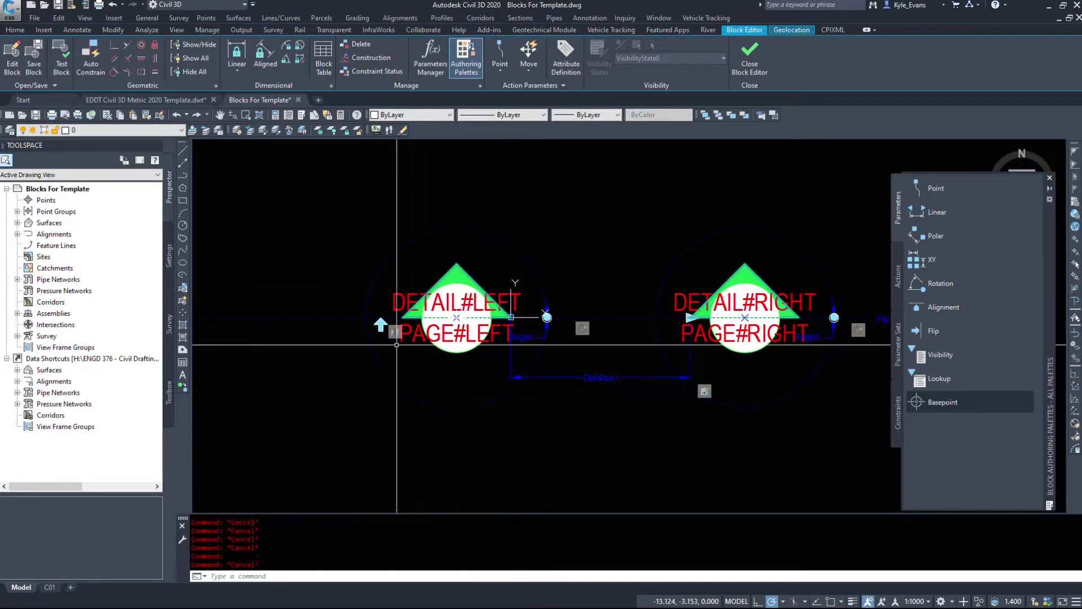
key(Escape)
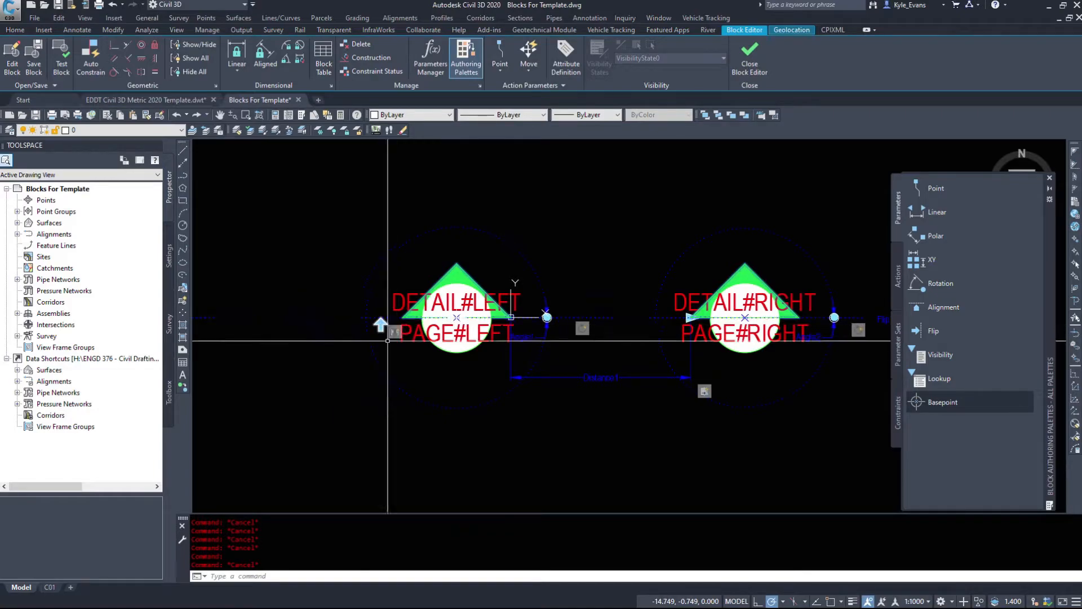
Step: Close the Block Editor, discarding the changes, and review the section mark's left and right detail and page number attributes
click(750, 60)
click(493, 324)
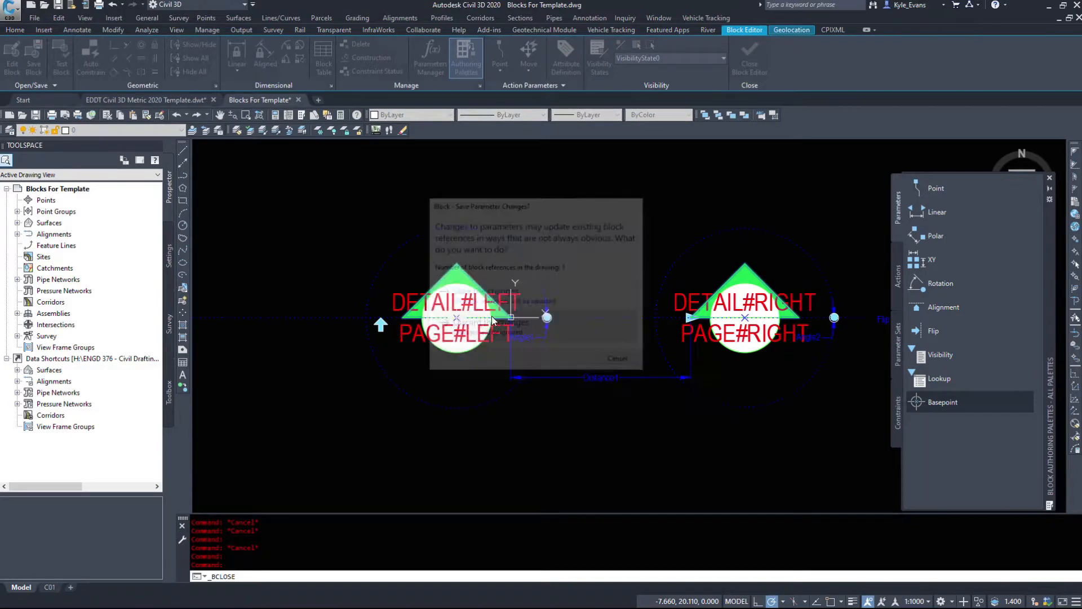
double_click(336, 389)
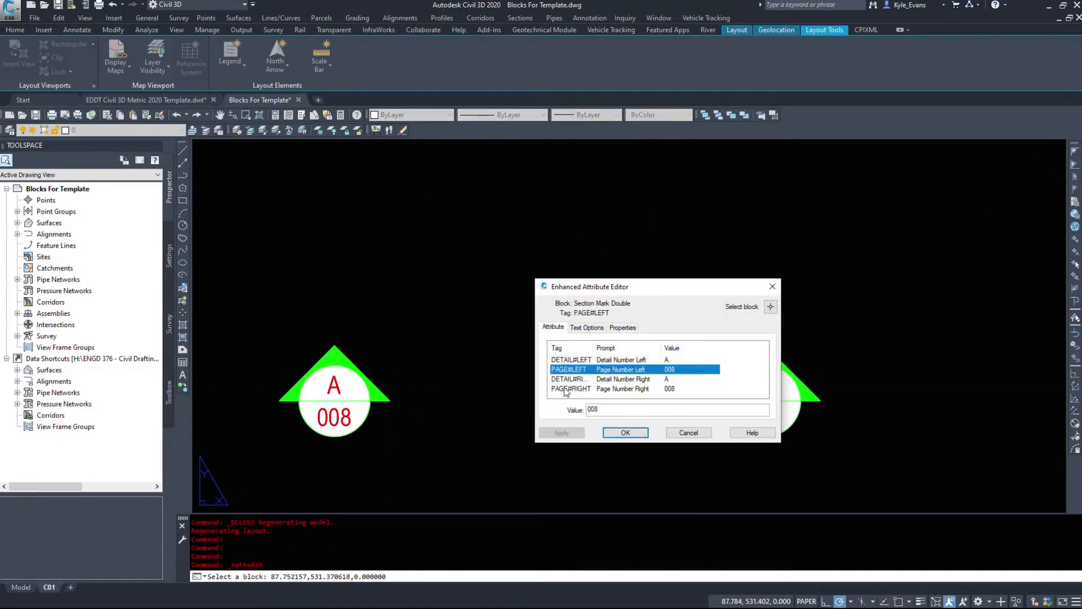
click(686, 432)
Step: Rotate the whole double section mark about 30 degrees counter-clockwise around its left marker
click(785, 447)
click(424, 400)
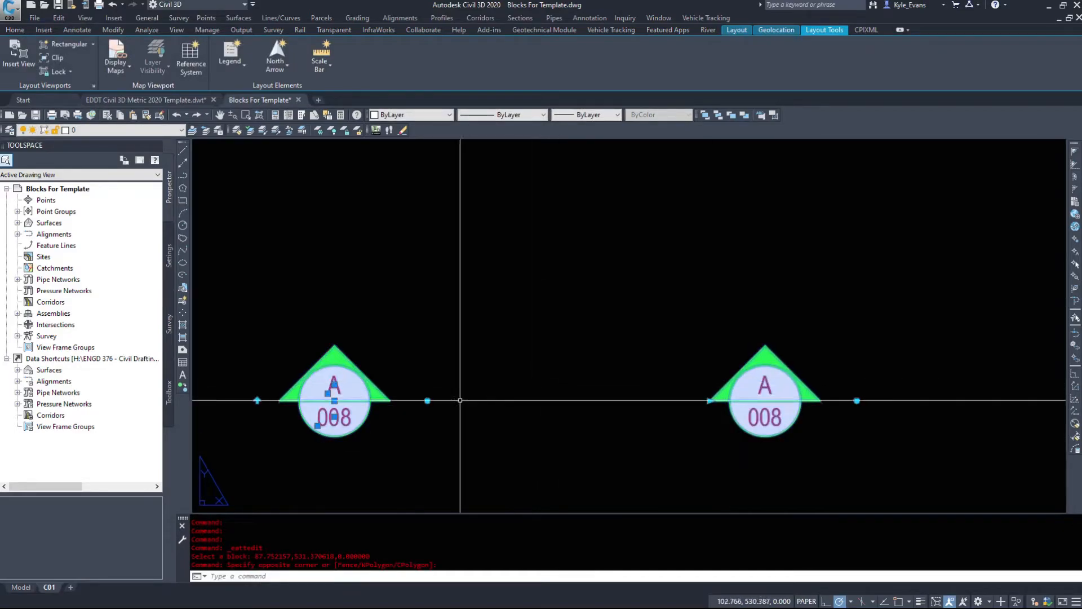
click(427, 400)
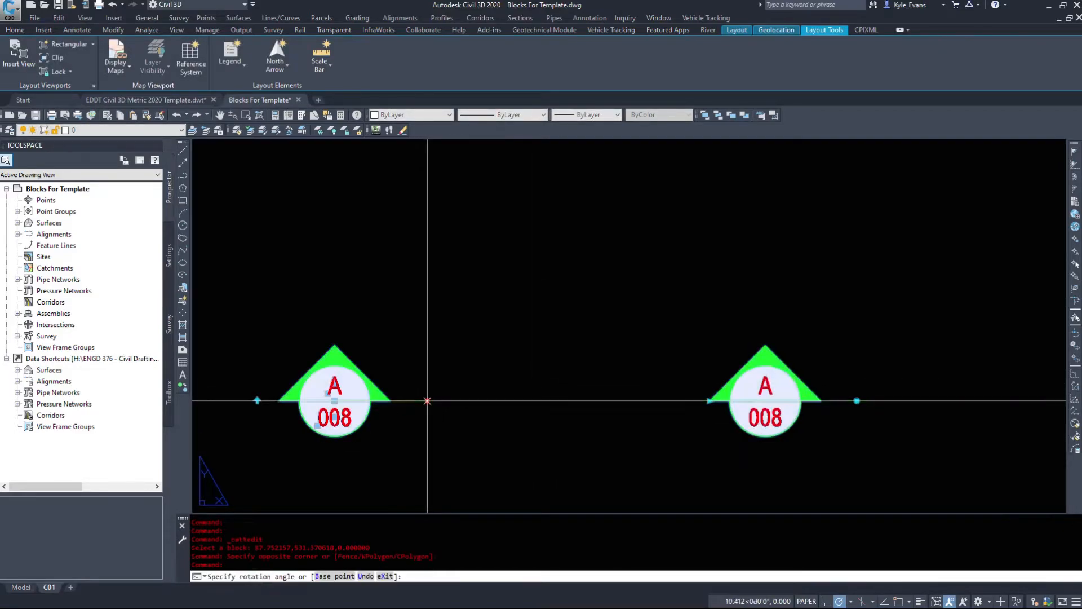
click(431, 346)
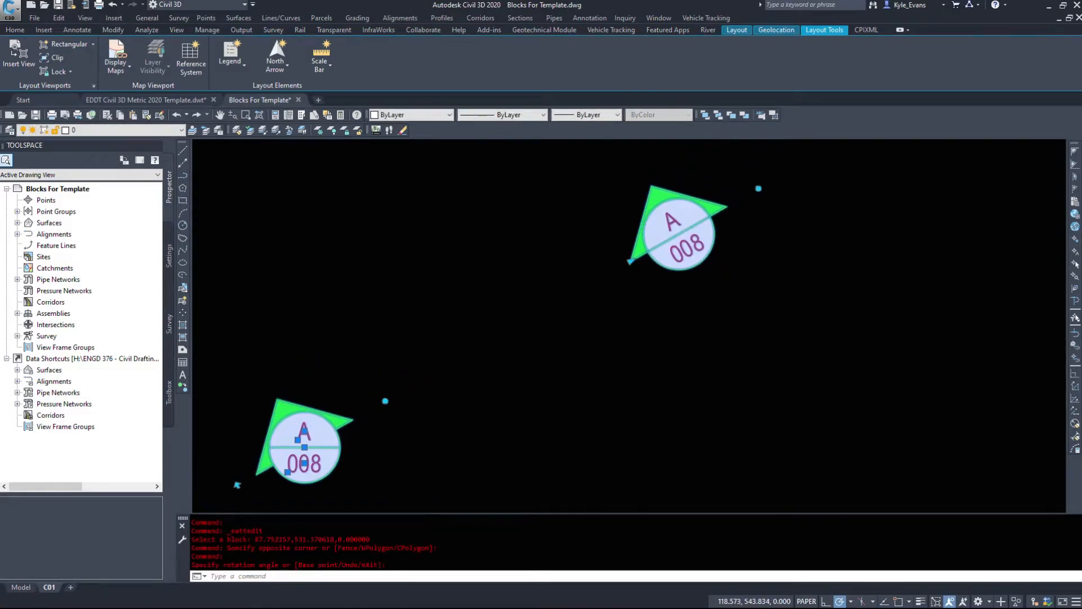
key(Escape)
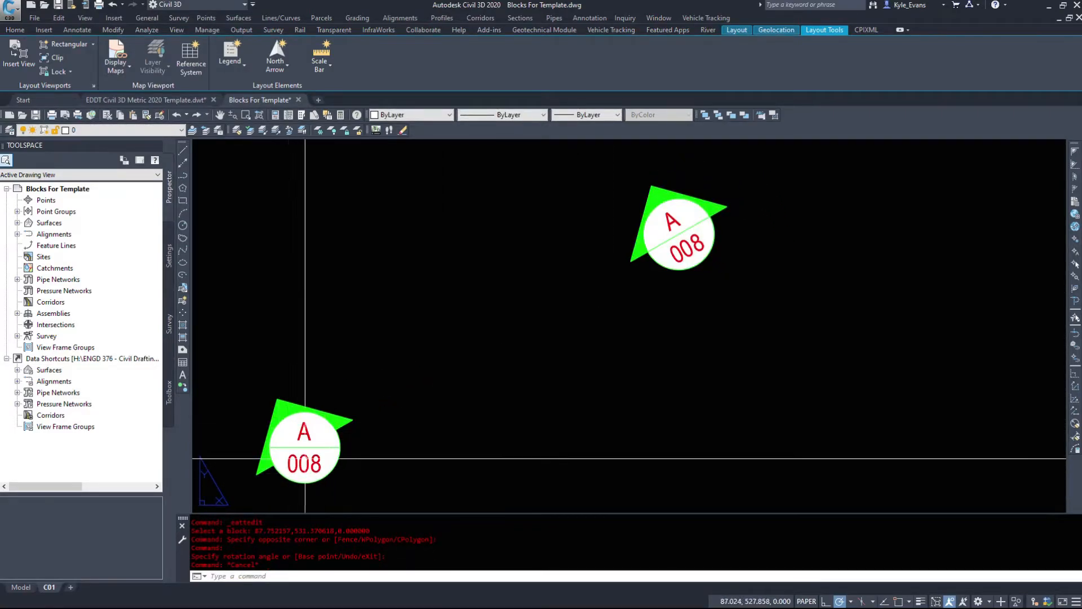
Step: Rotate the right marker's detail and page text to horizontal inside its tilted arrow
click(718, 225)
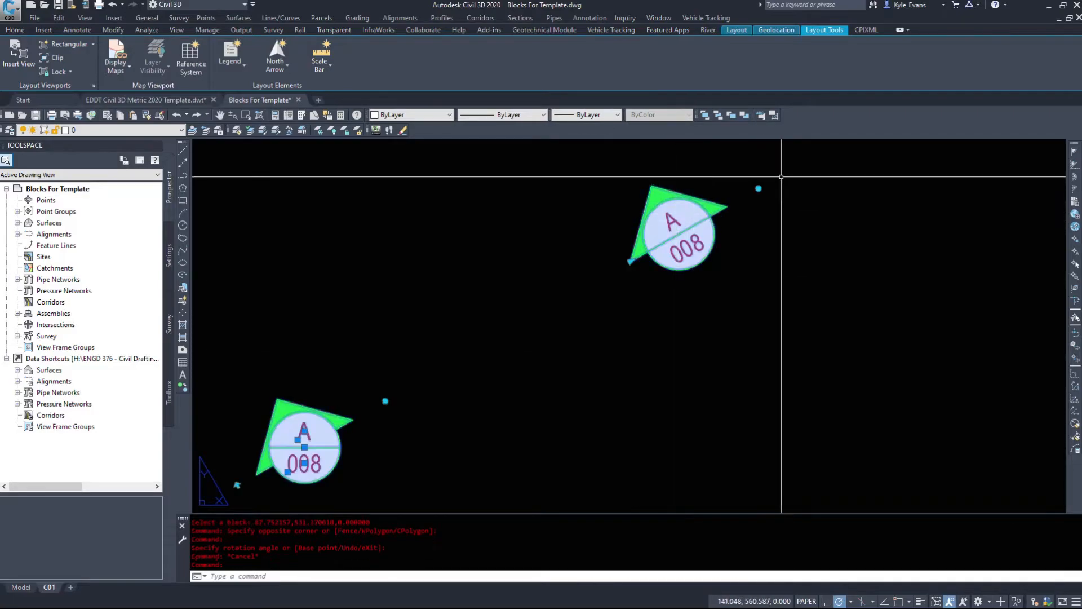
click(759, 188)
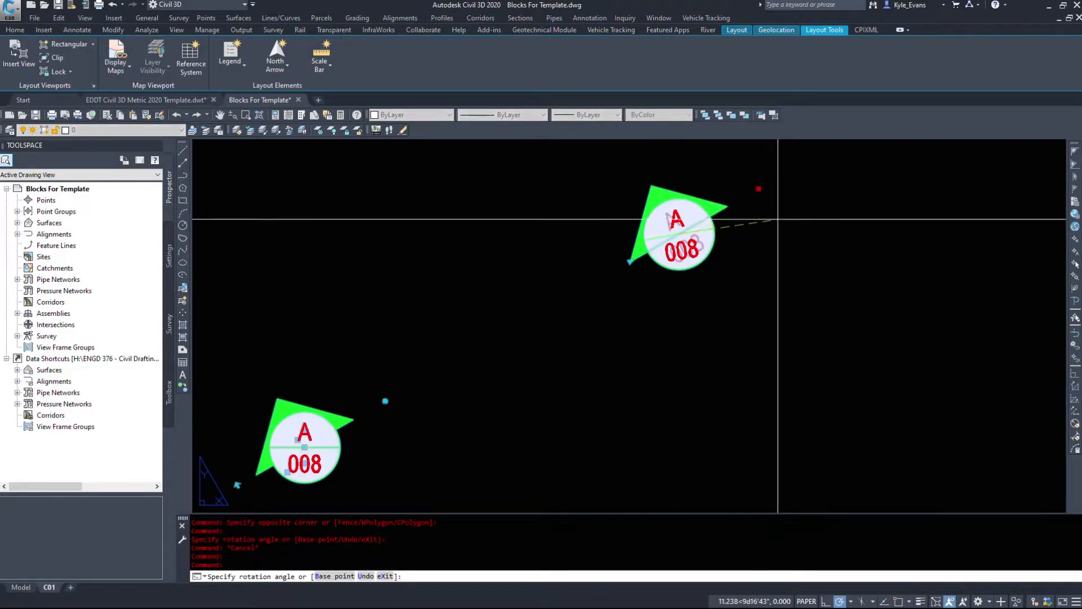
key(Escape)
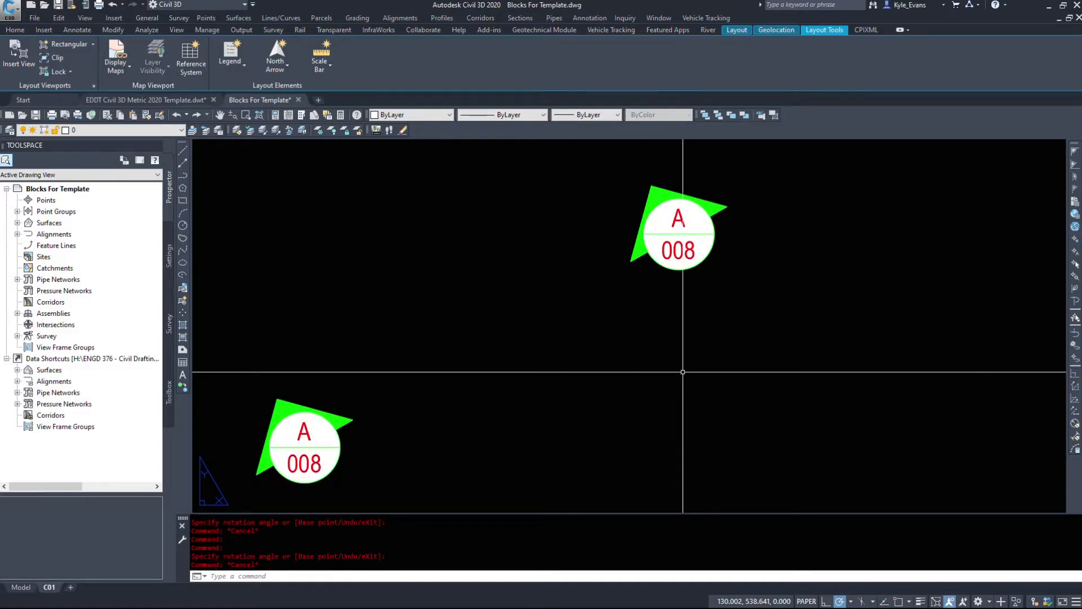
Step: Slide the right marker in towards the left one along the section line, and return it to the upper right
click(701, 314)
click(604, 193)
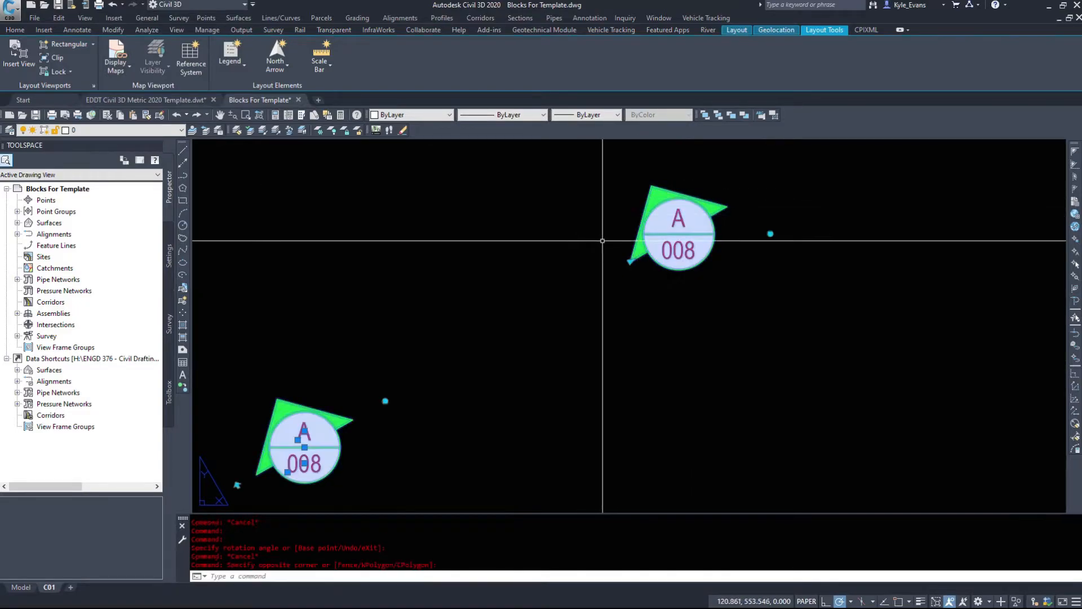
click(631, 261)
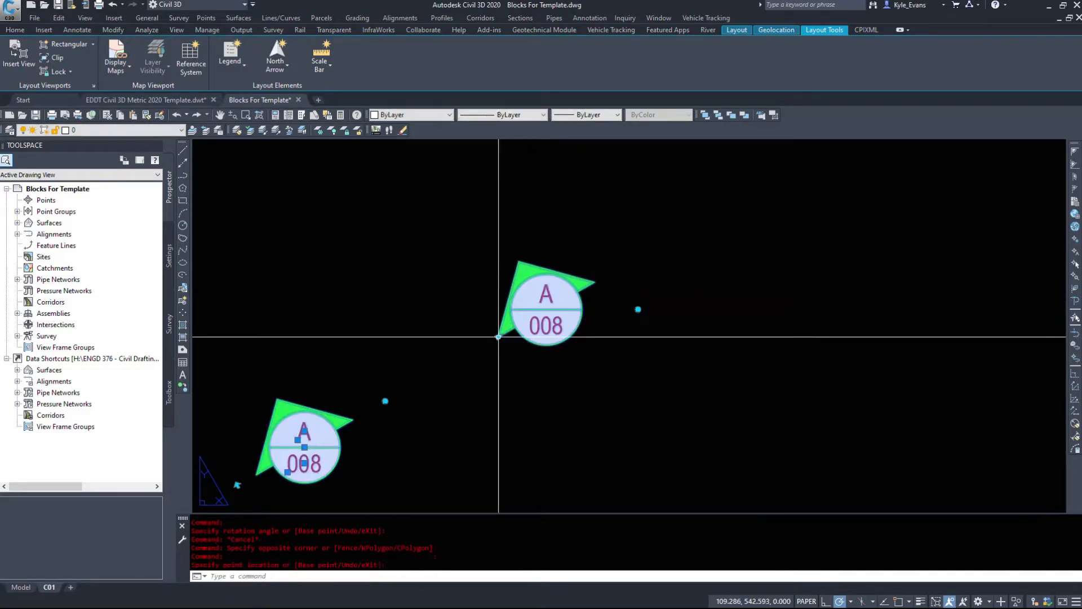
click(498, 337)
click(639, 256)
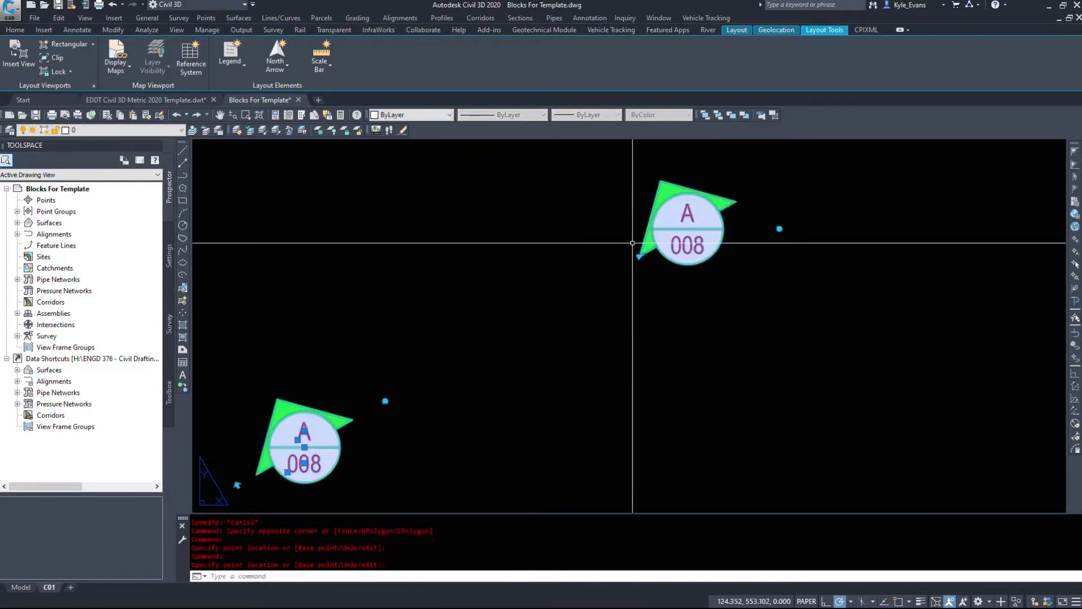
key(Escape)
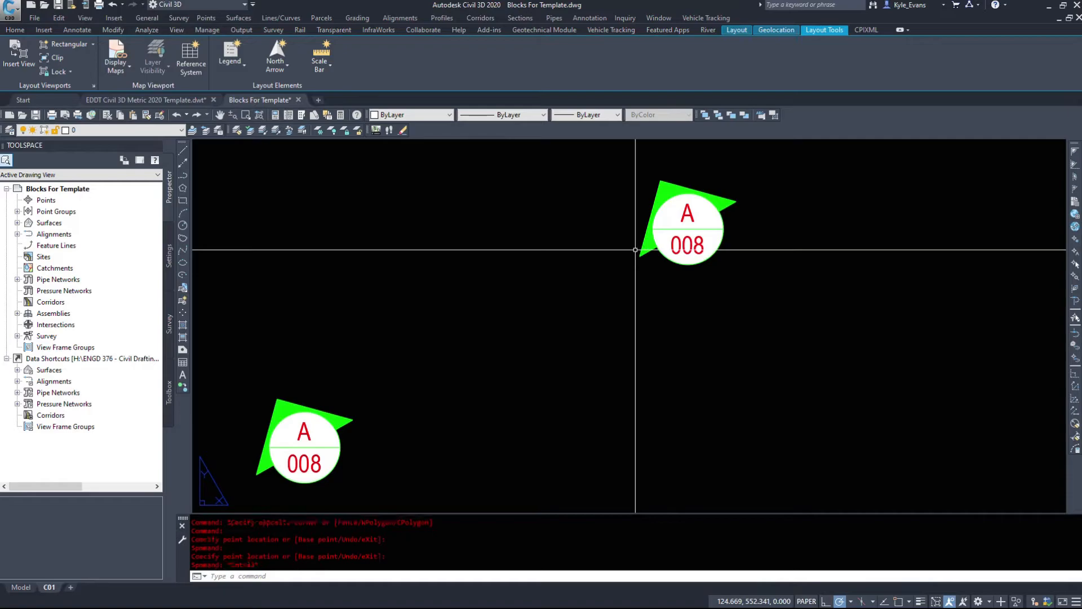
Step: Flip the section mark's arrows to the opposite side of the section line and back again
scroll(496, 337, down, 5)
click(406, 388)
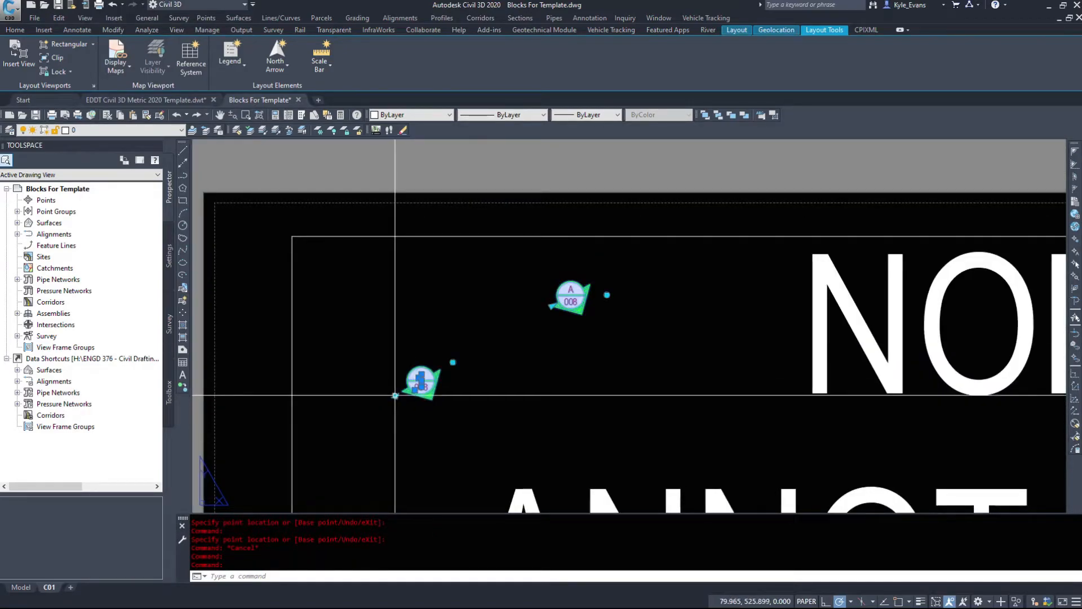
click(395, 395)
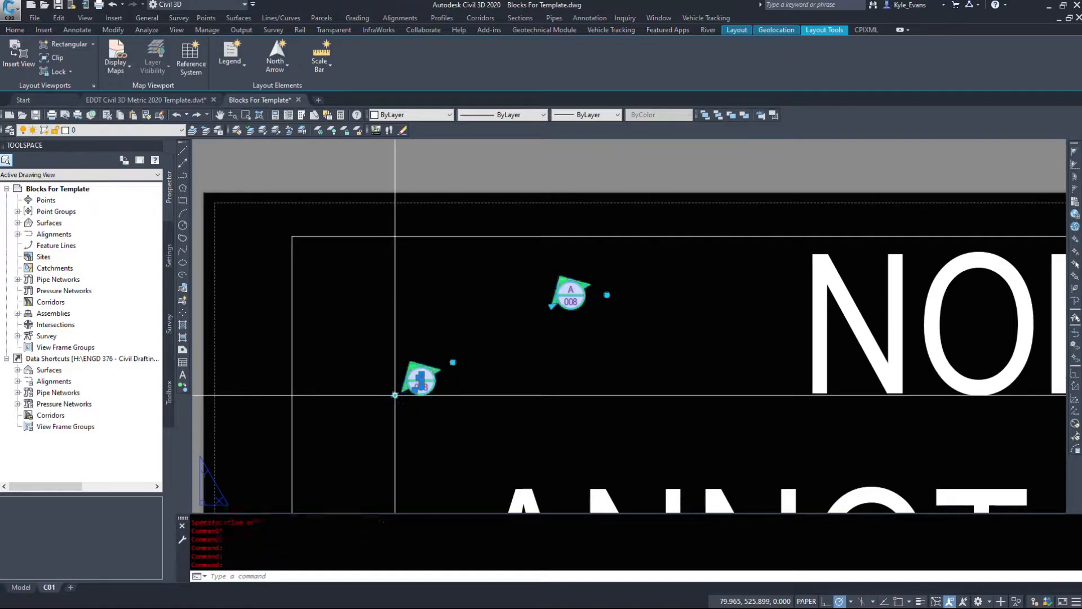
key(Escape)
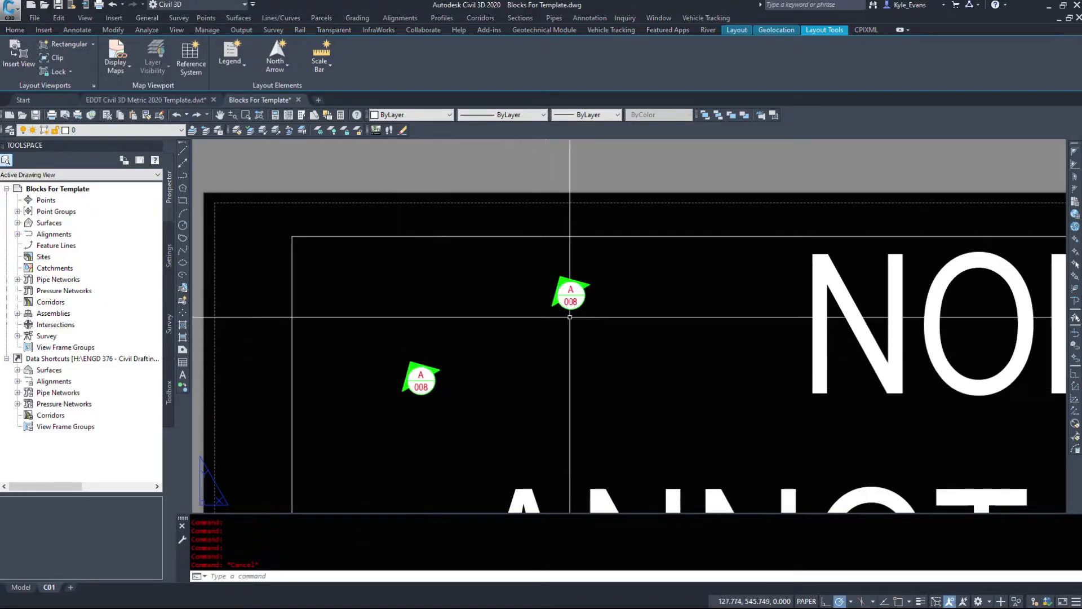
Step: Rotate the double section mark back to a horizontal section line and level the right marker's text
click(453, 362)
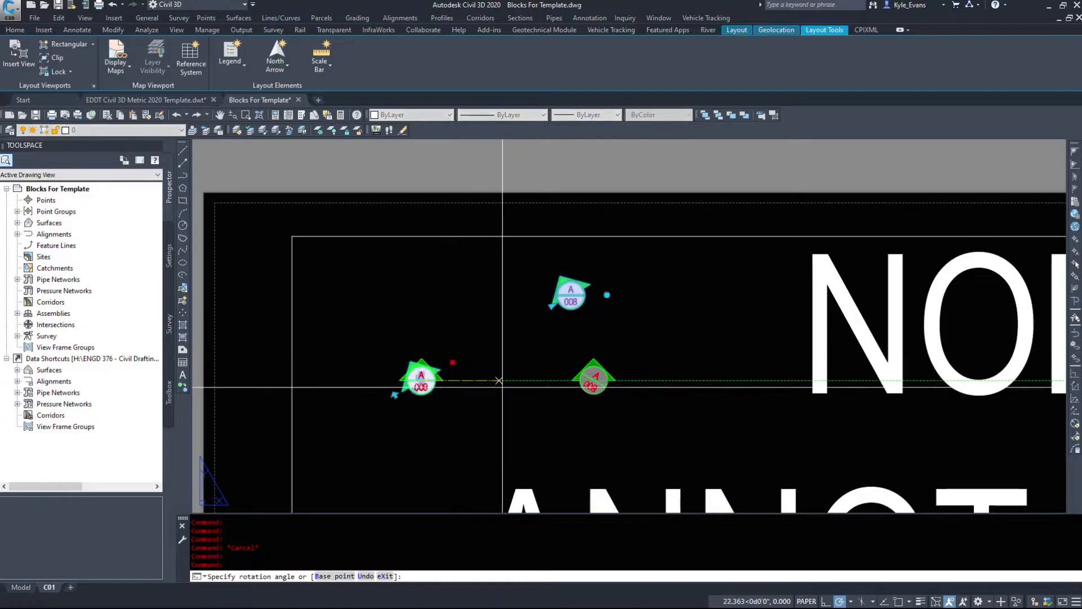
click(625, 398)
key(Escape)
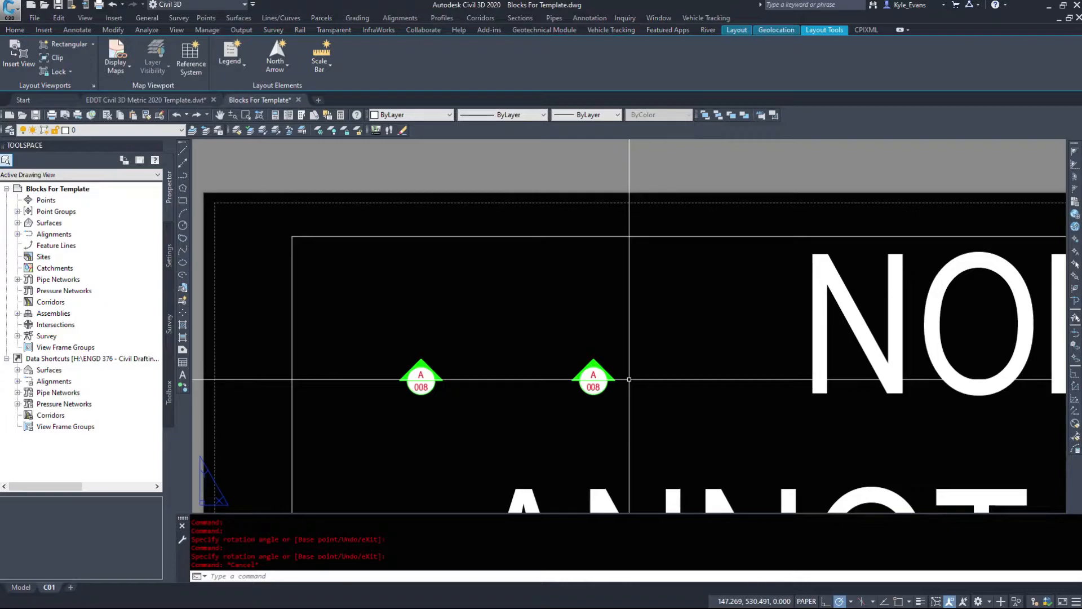
scroll(566, 363, up, 3)
scroll(727, 412, down, 3)
click(766, 462)
click(501, 361)
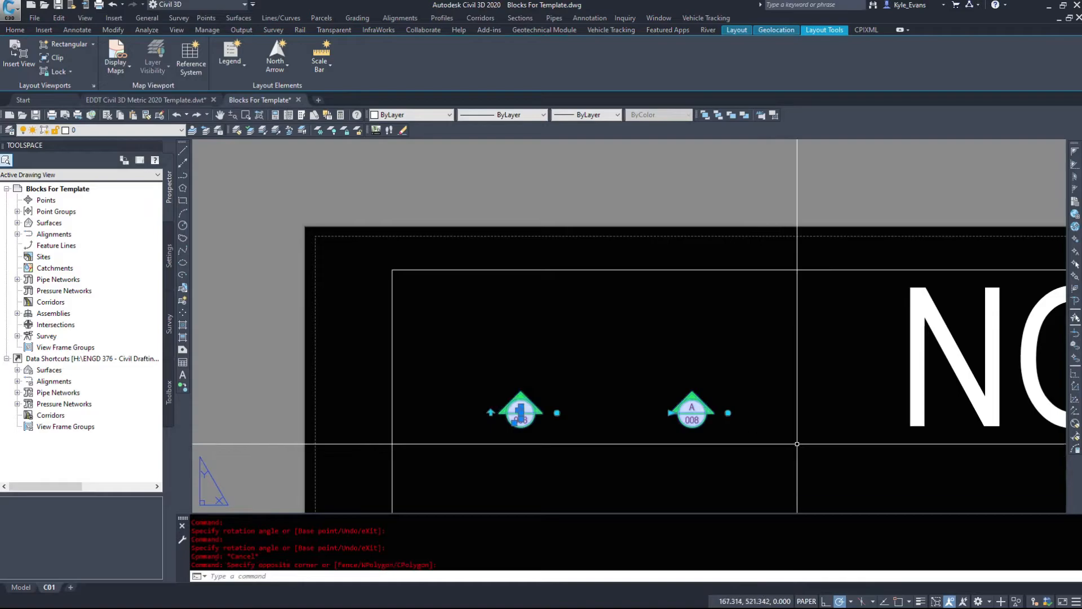
scroll(387, 218, down, 3)
key(Escape)
Step: Open the NOTEHERE attribute of the upper-right red note bubble in its multiline text editor, select the whole note, and close the editor
scroll(659, 425, down, 1)
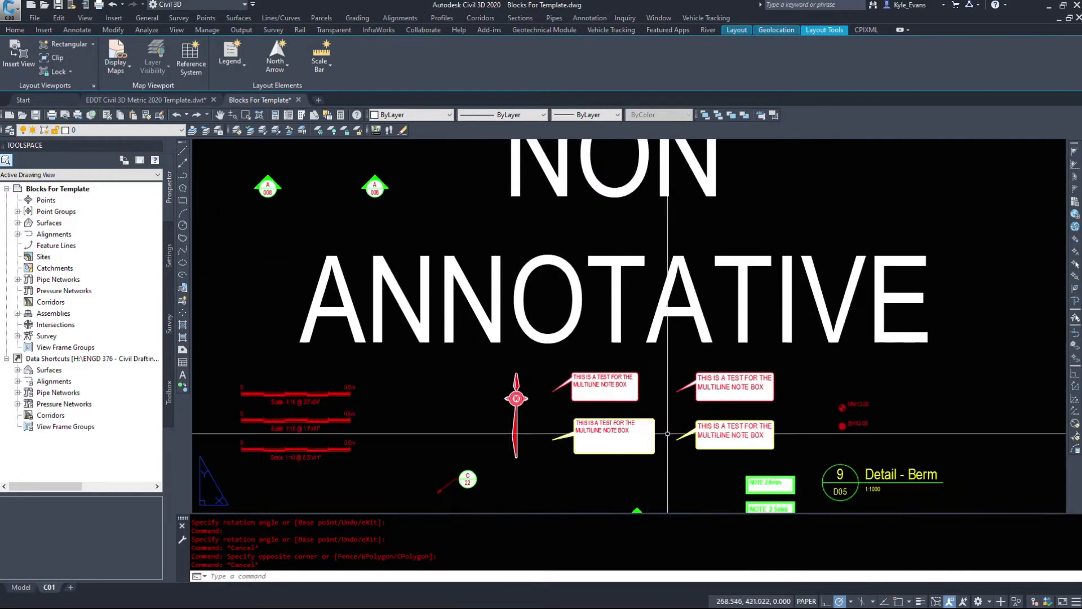
scroll(660, 424, up, 4)
middle_drag(891, 308, 619, 307)
click(677, 302)
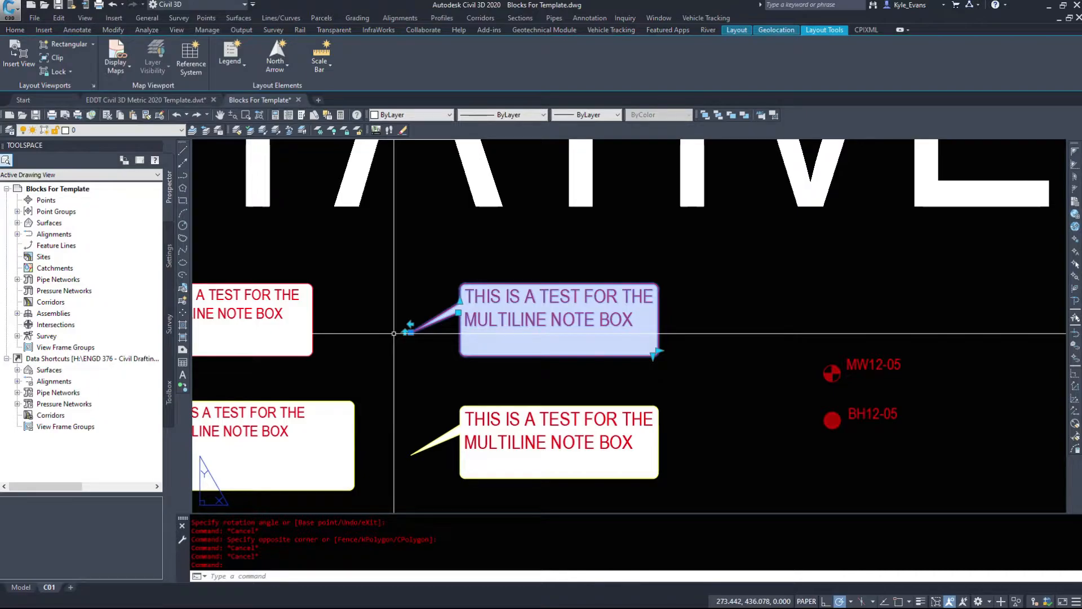
scroll(559, 325, up, 2)
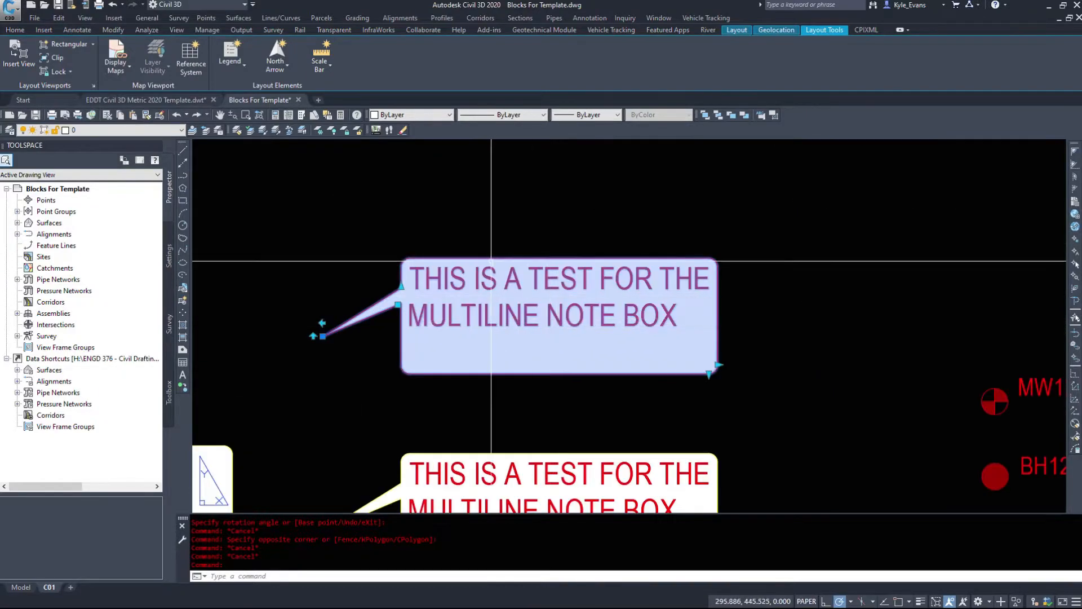
key(Escape)
double_click(564, 342)
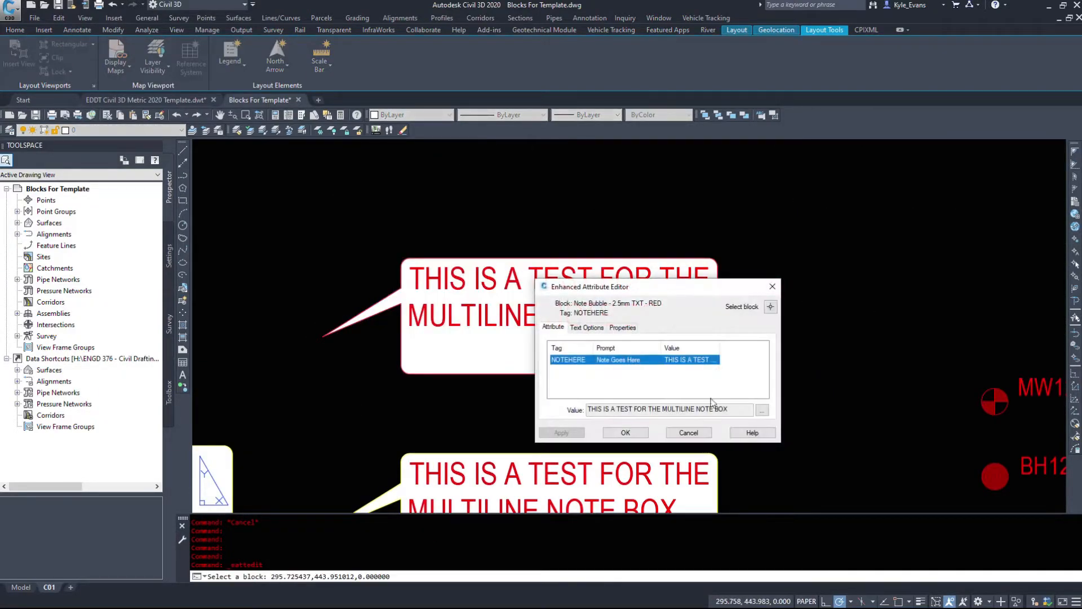
click(762, 410)
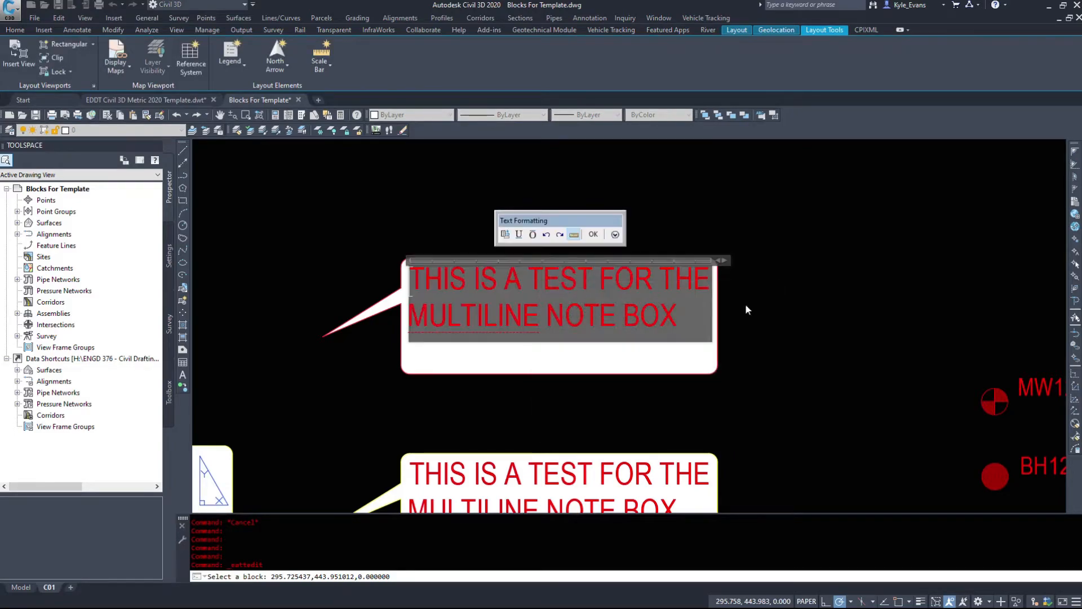
drag(701, 325, 347, 233)
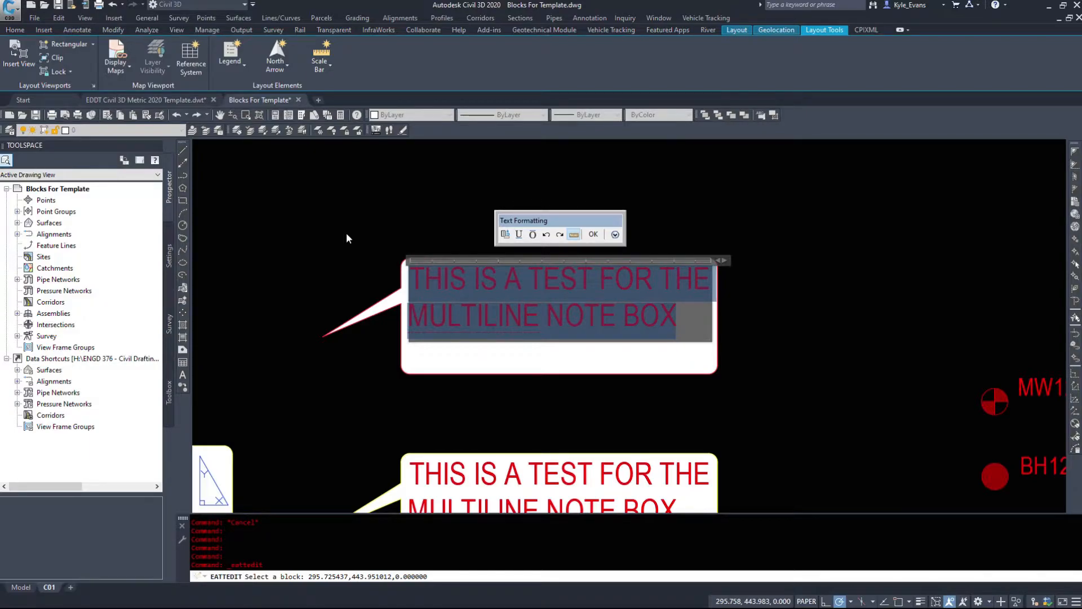
key(Escape)
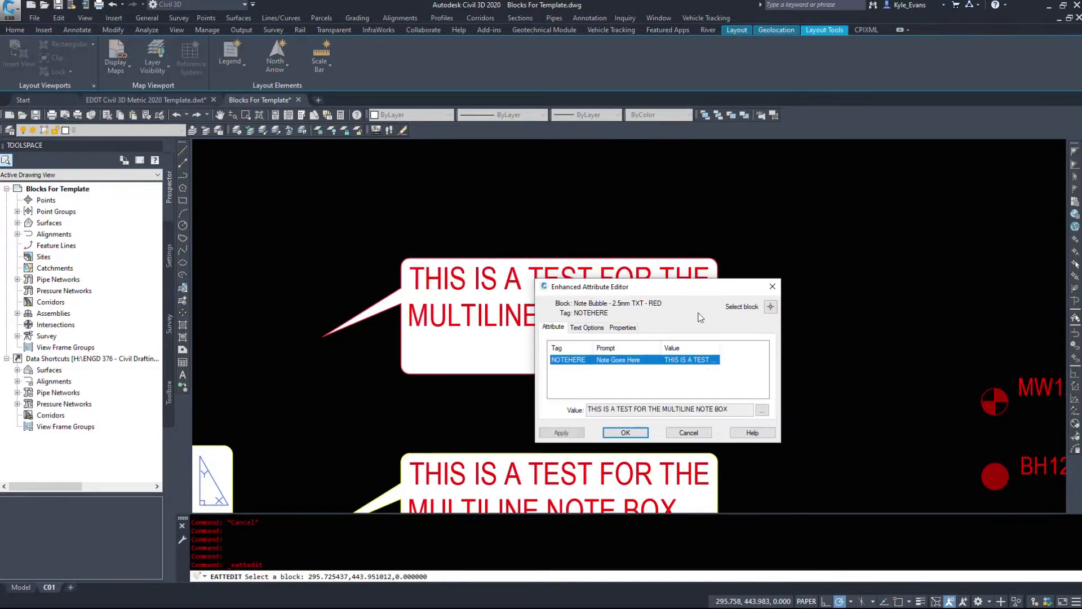
click(624, 432)
Step: Stretch the red note bubble's box wider and deeper, and shrink it to fit closely around its two lines of text
click(641, 394)
click(535, 325)
click(718, 365)
click(874, 366)
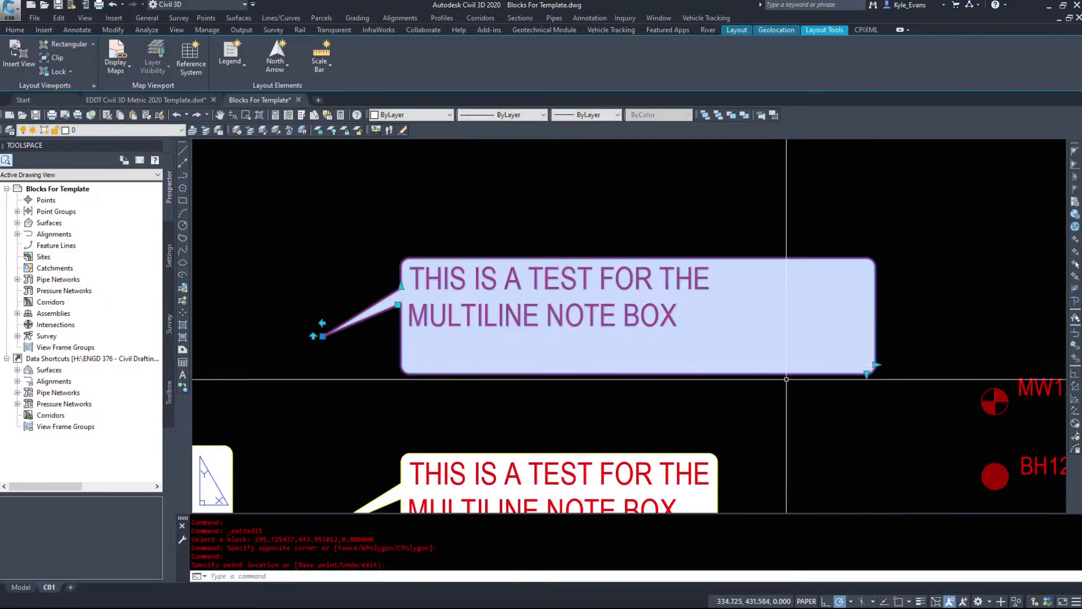
click(867, 466)
click(867, 468)
click(878, 389)
click(878, 389)
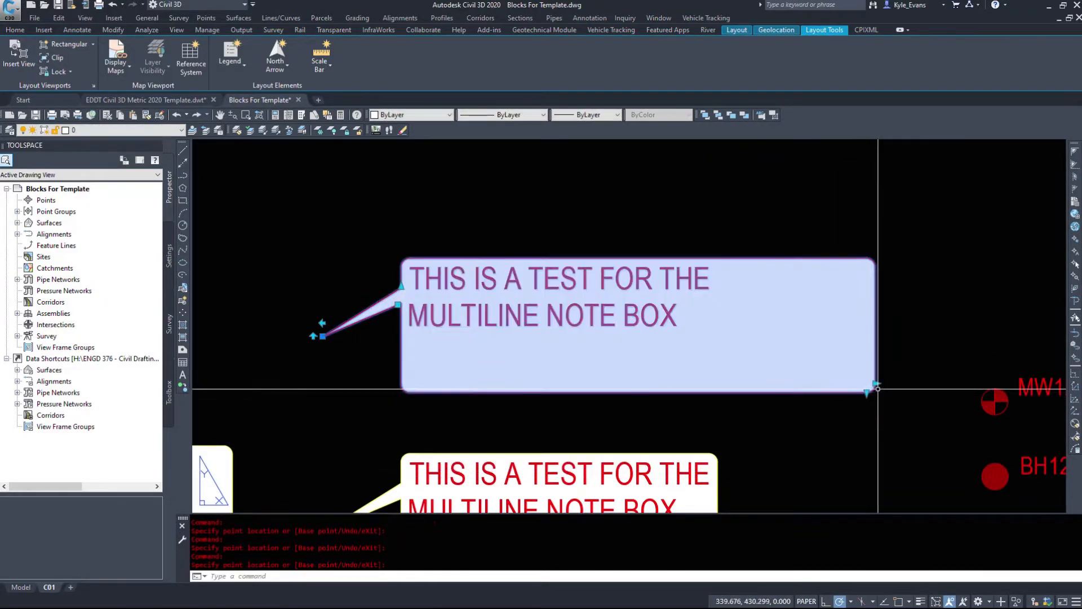
click(731, 389)
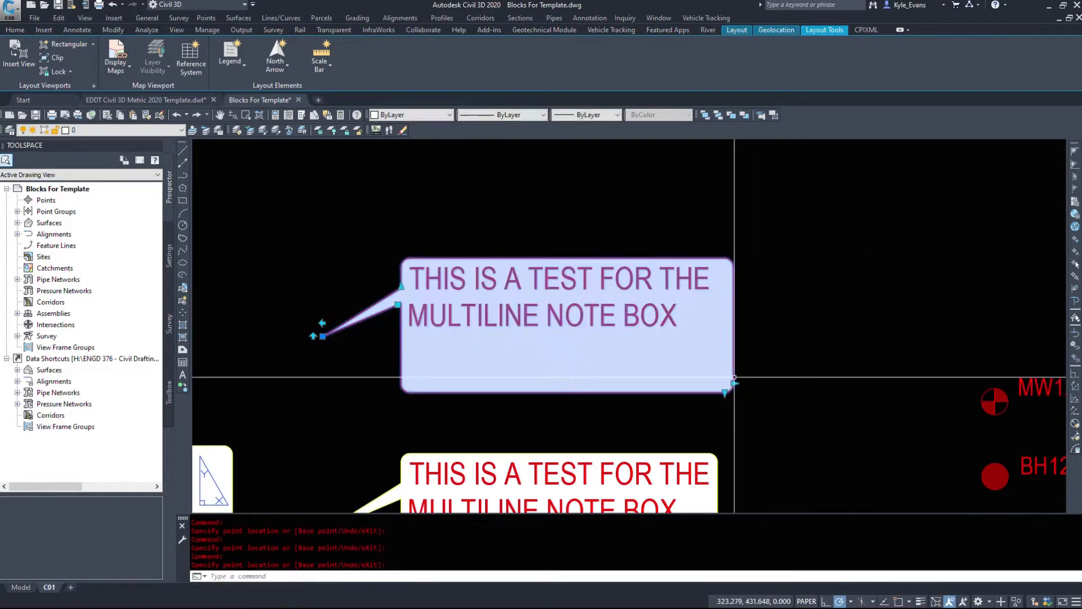
click(729, 358)
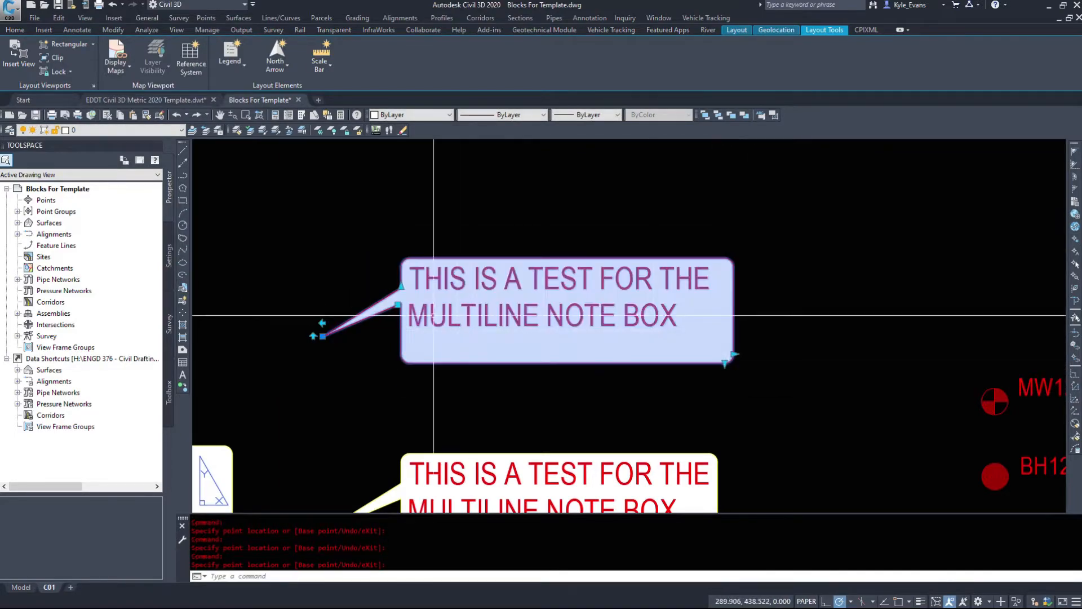
Step: Flip the red note bubble vertically and horizontally about its pointer tip, and return it to its original orientation
click(313, 336)
click(313, 337)
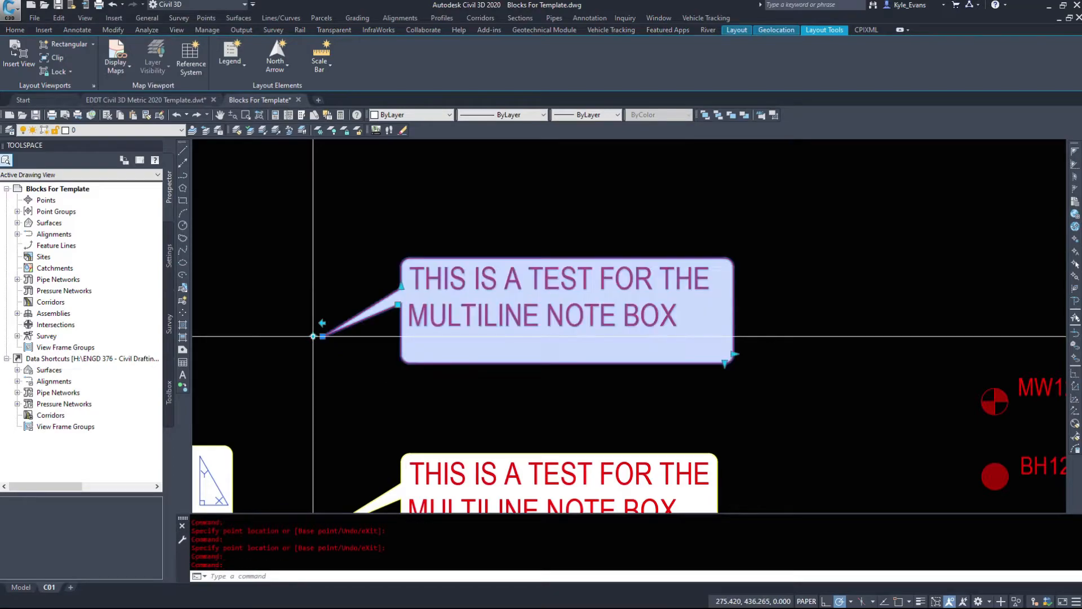
click(313, 336)
click(313, 336)
click(322, 324)
click(323, 323)
click(314, 336)
click(322, 324)
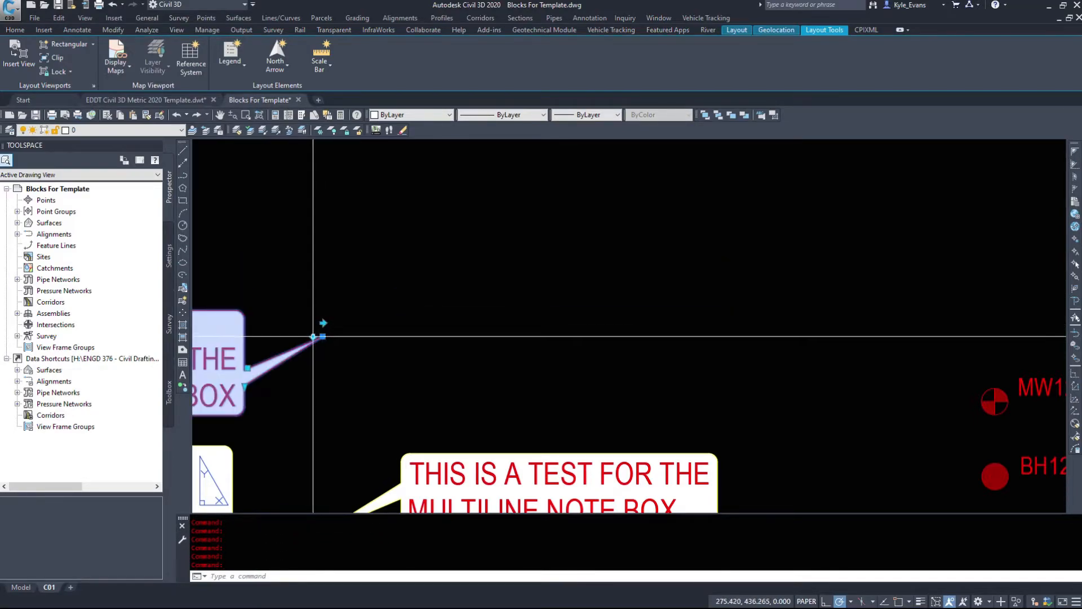
click(314, 336)
click(323, 323)
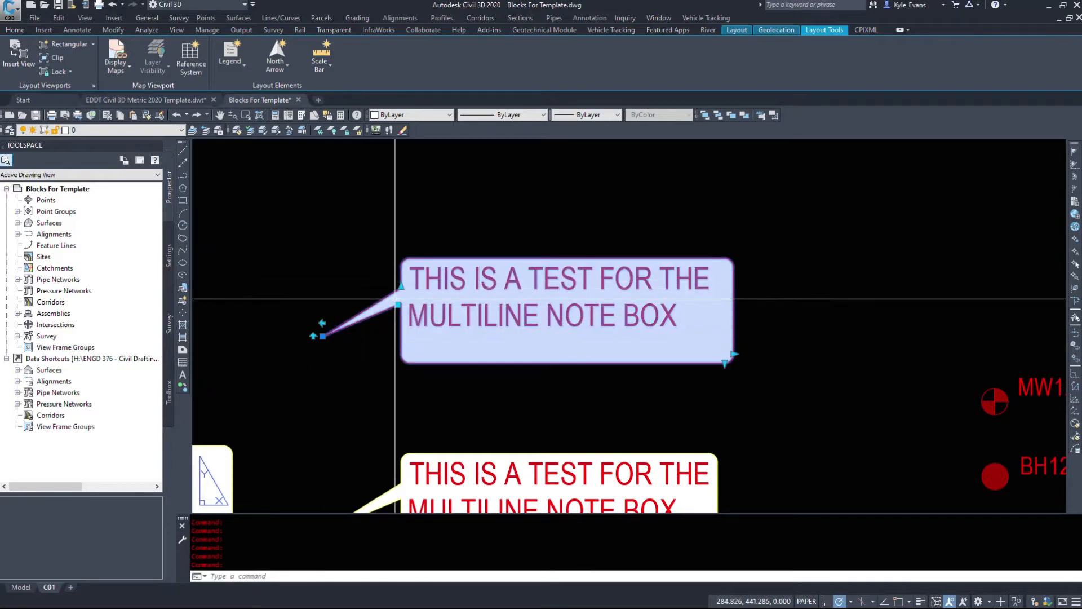
Step: Move the red note bubble's box down below its anchored pointer tip
click(397, 306)
click(392, 366)
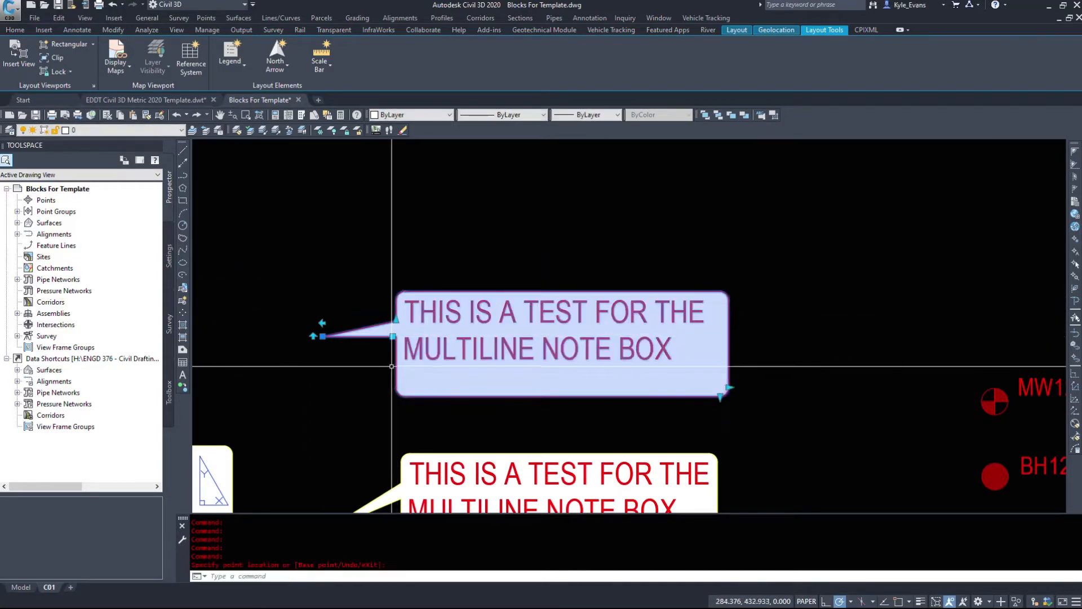
click(392, 333)
click(387, 348)
click(393, 337)
click(362, 406)
middle_drag(369, 403, 396, 370)
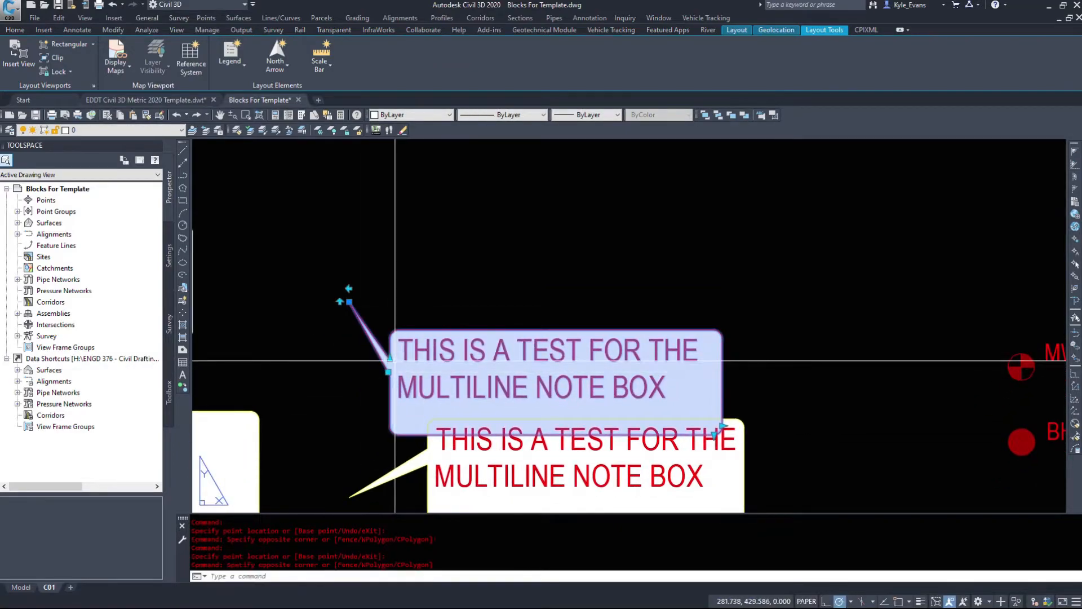
Step: Move the red note bubble's box up and farther right of its anchored pointer tip
click(387, 372)
click(491, 295)
click(495, 297)
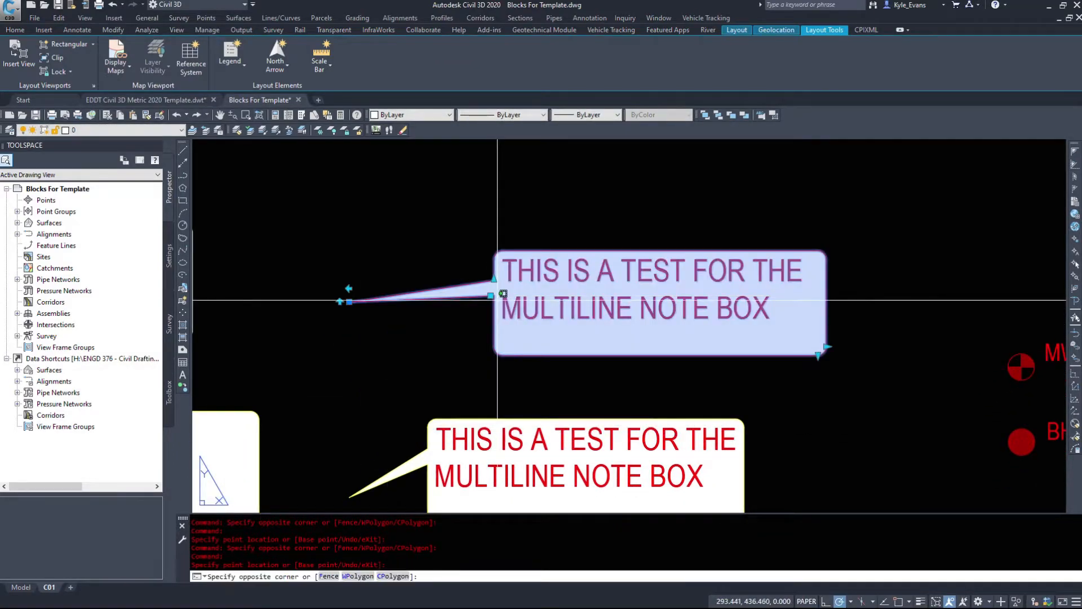
click(498, 295)
click(491, 295)
click(476, 252)
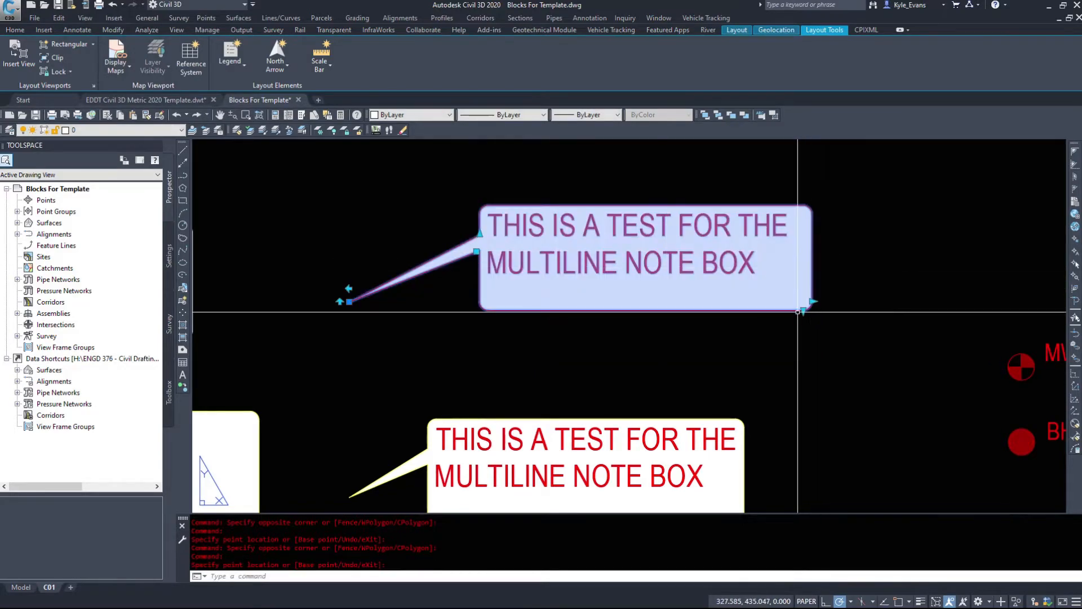
Step: Stretch the red note bubble's box downward and slide the base of its pointer lower along the box's left edge
click(804, 312)
click(804, 379)
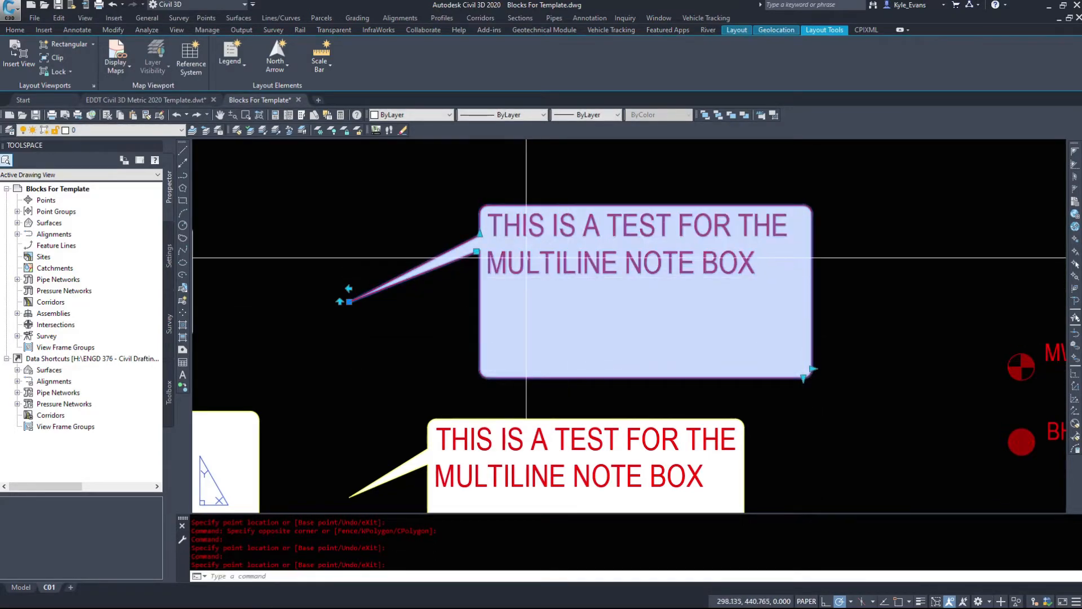
click(480, 234)
click(494, 268)
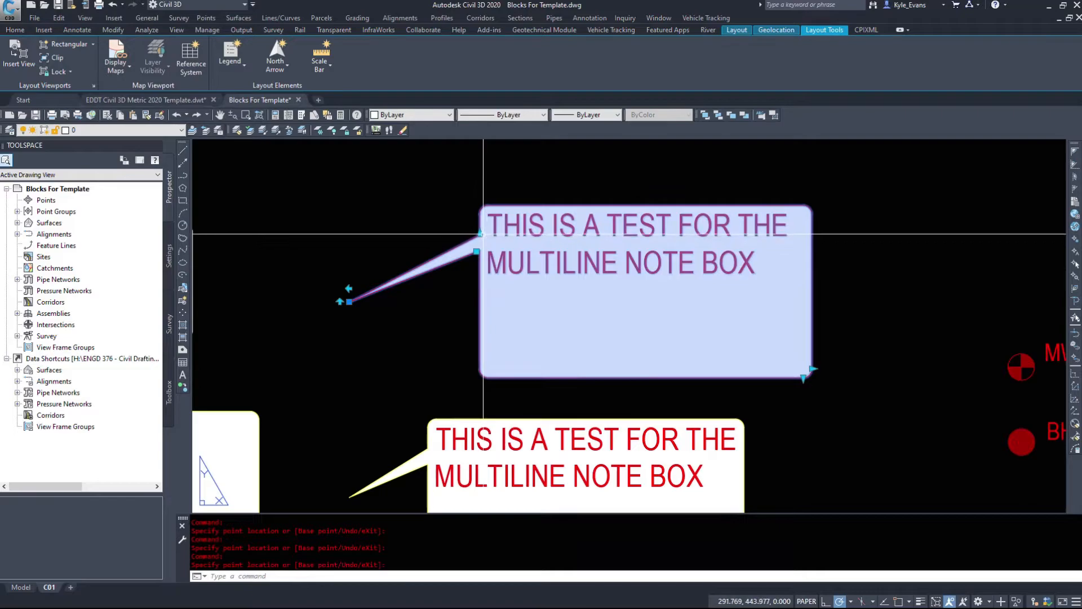
click(480, 234)
click(479, 244)
scroll(481, 255, up, 2)
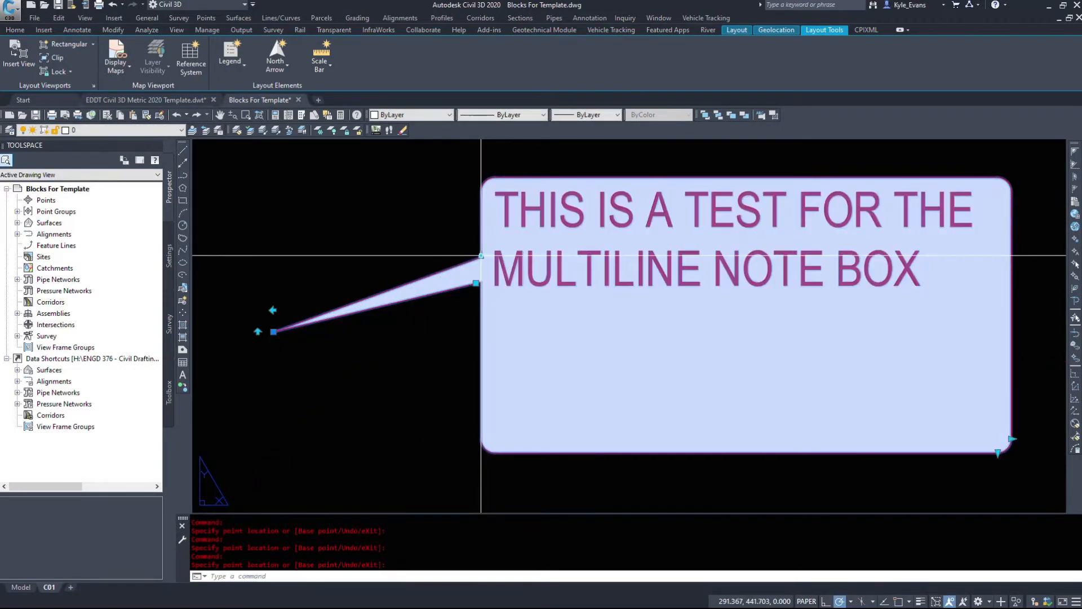
Step: Slide the pointer's base up the left edge to just below the note box's top corner, and deselect the bubble
click(481, 256)
click(481, 268)
click(481, 256)
click(480, 205)
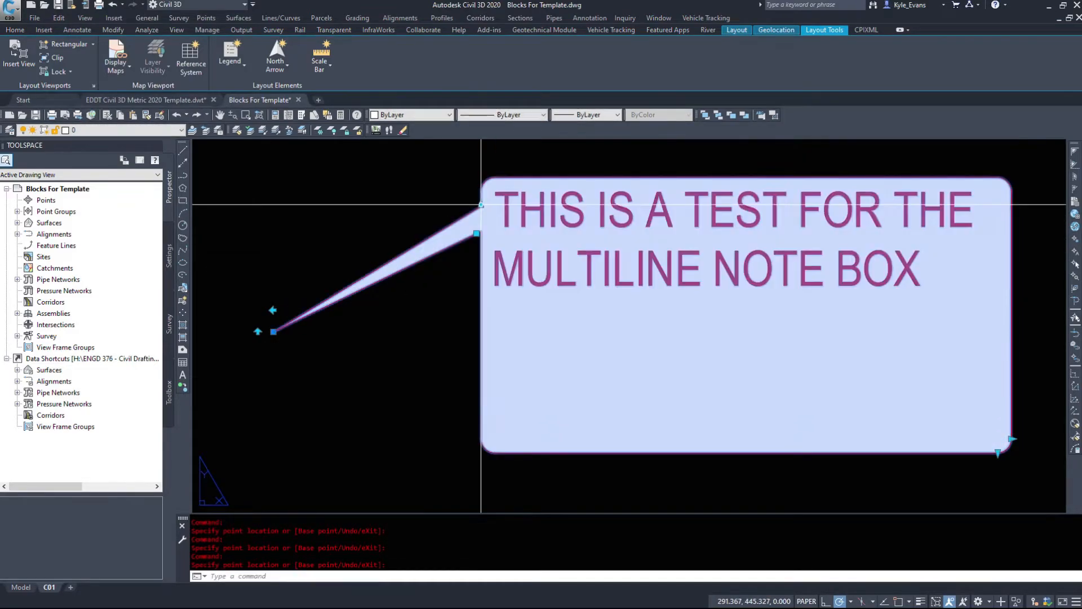
key(Escape)
click(480, 205)
scroll(469, 215, down, 4)
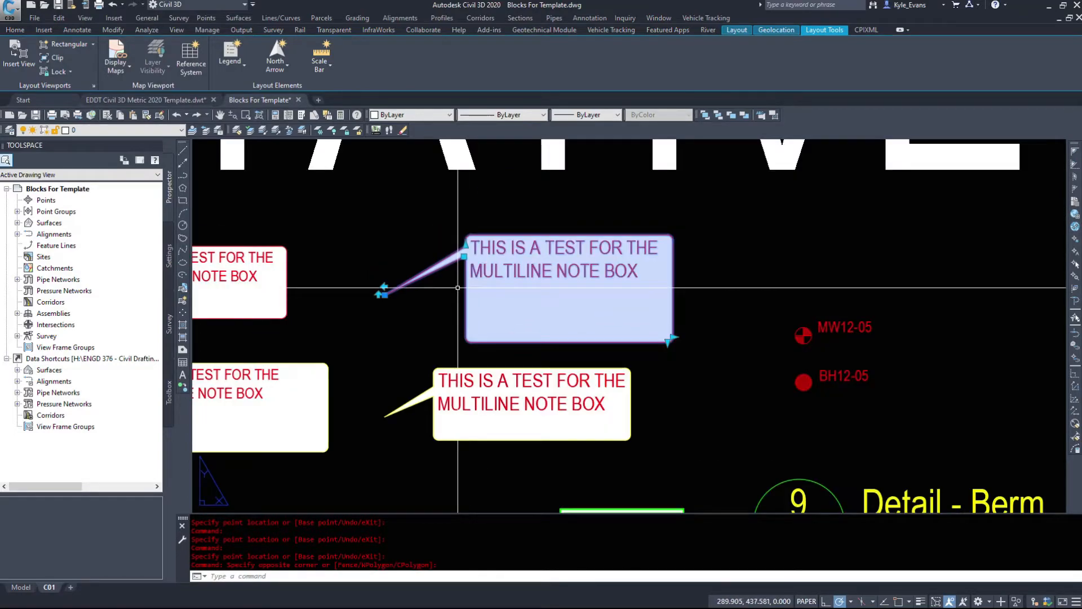
middle_drag(677, 300, 468, 288)
key(Escape)
Step: Select the MW12-05 and BH12-05 markers to inspect their grips, and clear the selection
click(715, 330)
click(621, 271)
click(685, 392)
click(602, 323)
middle_drag(697, 429, 601, 282)
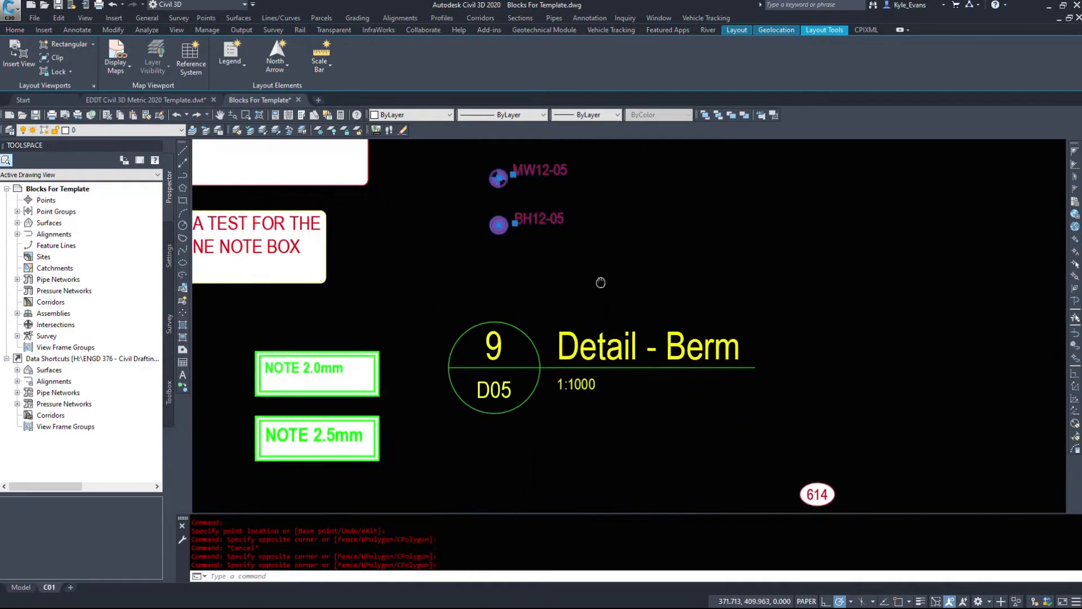
key(Escape)
Step: Stretch the Detail - Berm title's underline well past the text, shorten it back to the end of the title, and deselect it
scroll(609, 254, down, 4)
scroll(631, 300, up, 4)
click(631, 304)
click(536, 242)
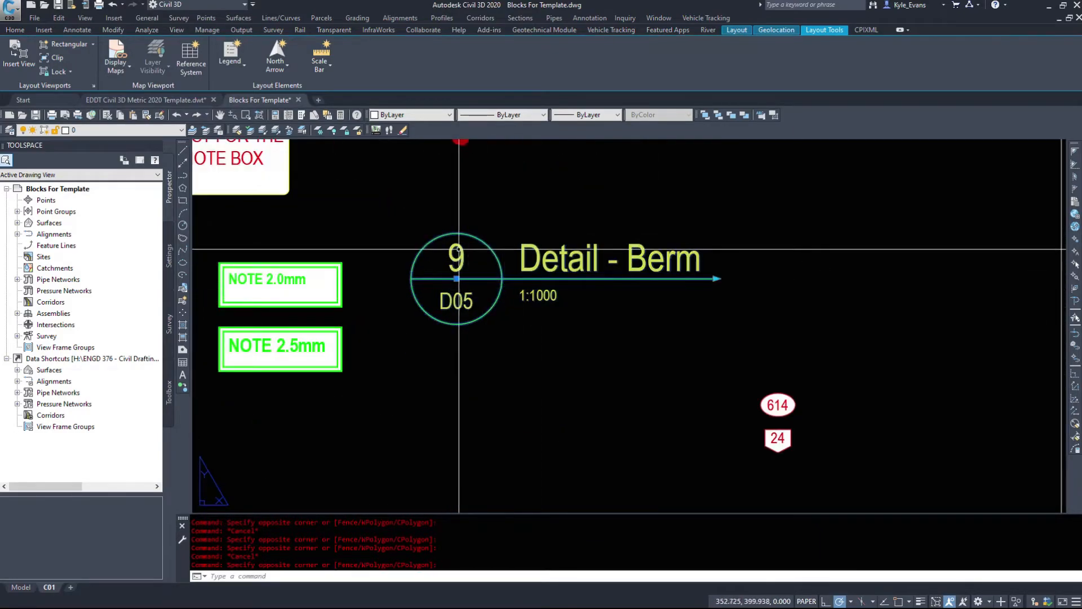
click(715, 279)
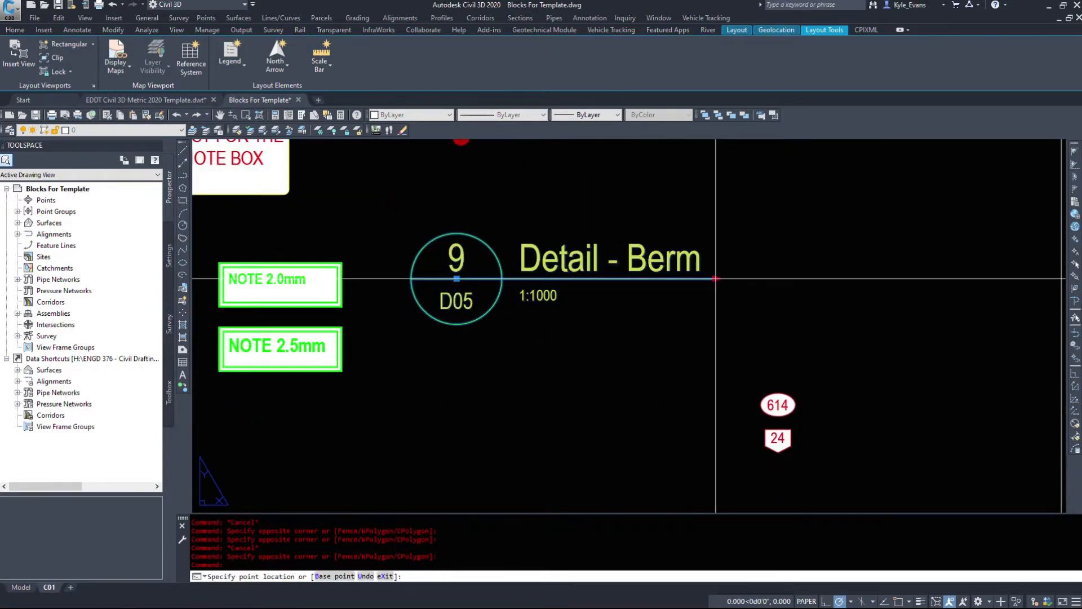
click(925, 278)
click(927, 276)
click(923, 278)
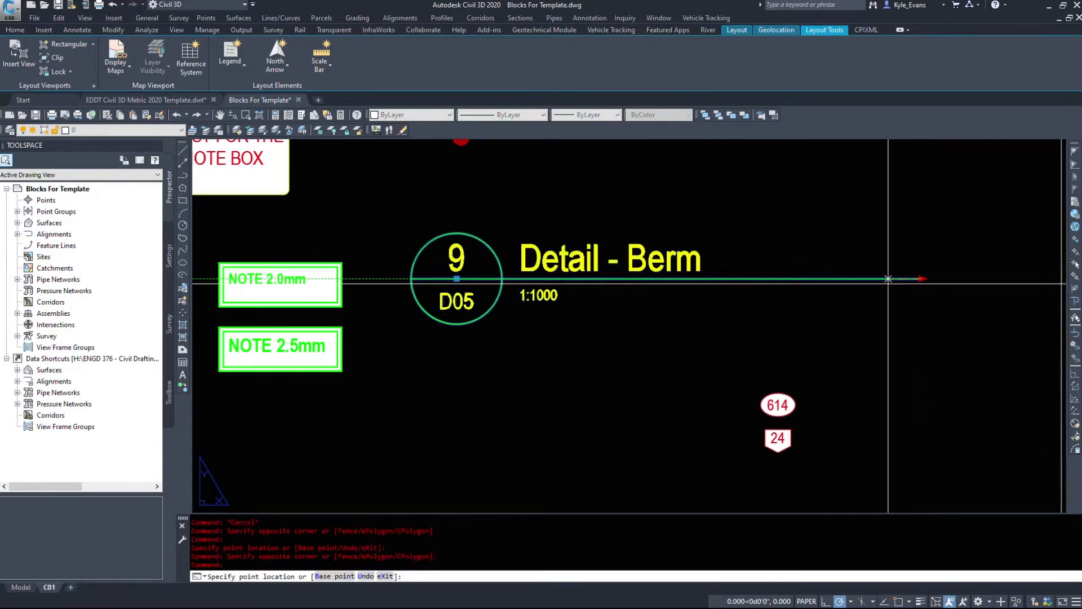
click(713, 286)
scroll(699, 293, down, 5)
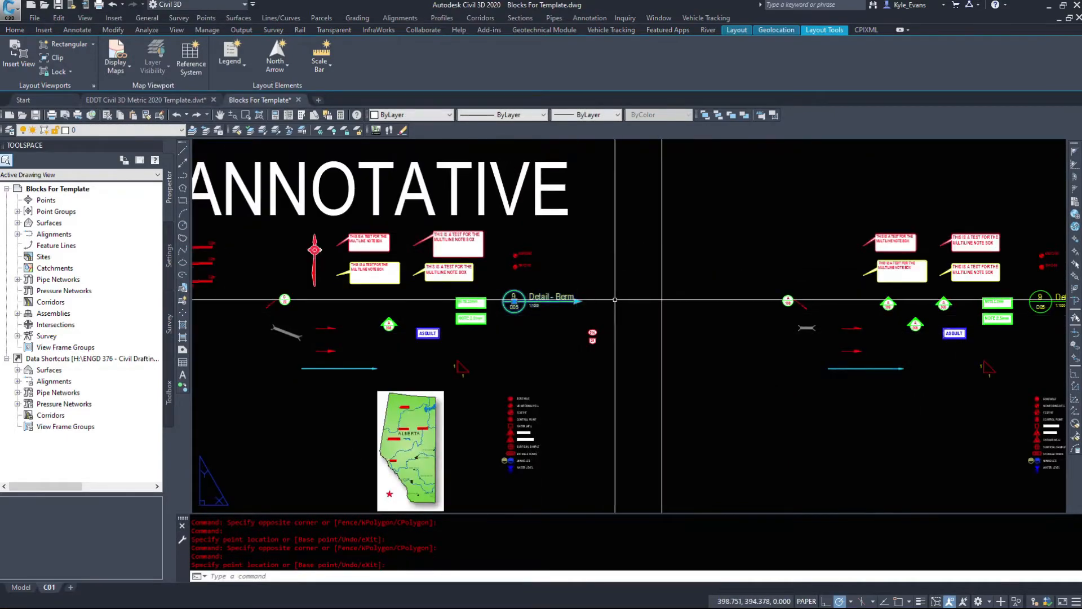
scroll(564, 281, down, 2)
key(Escape)
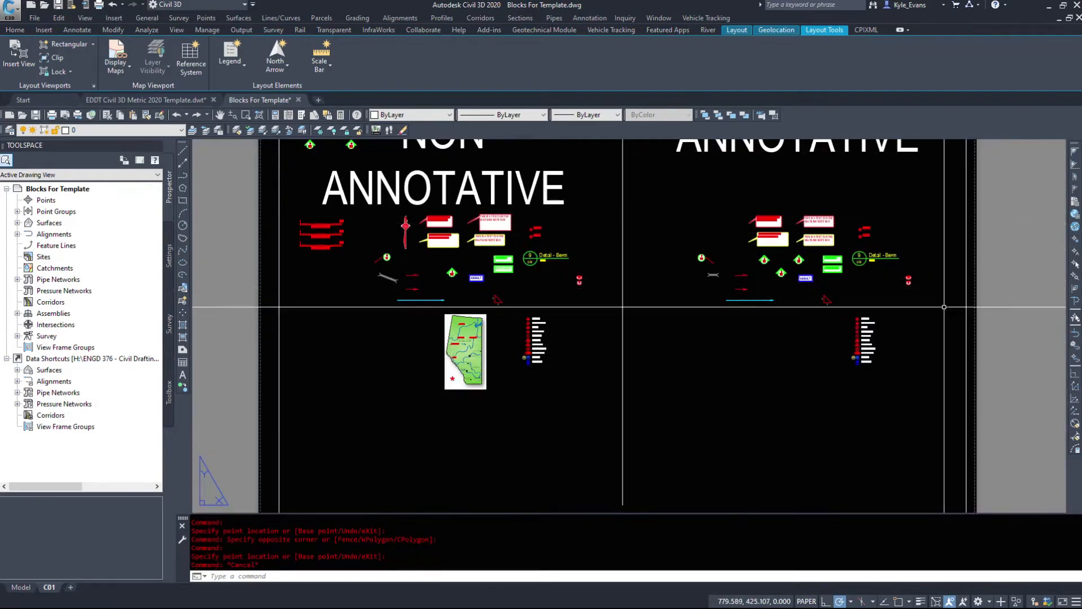
Step: Put the MONITORING WELL symbol in the non-annotative legend on the Culvert layer and clear the selection
scroll(483, 368, up, 4)
scroll(487, 369, up, 2)
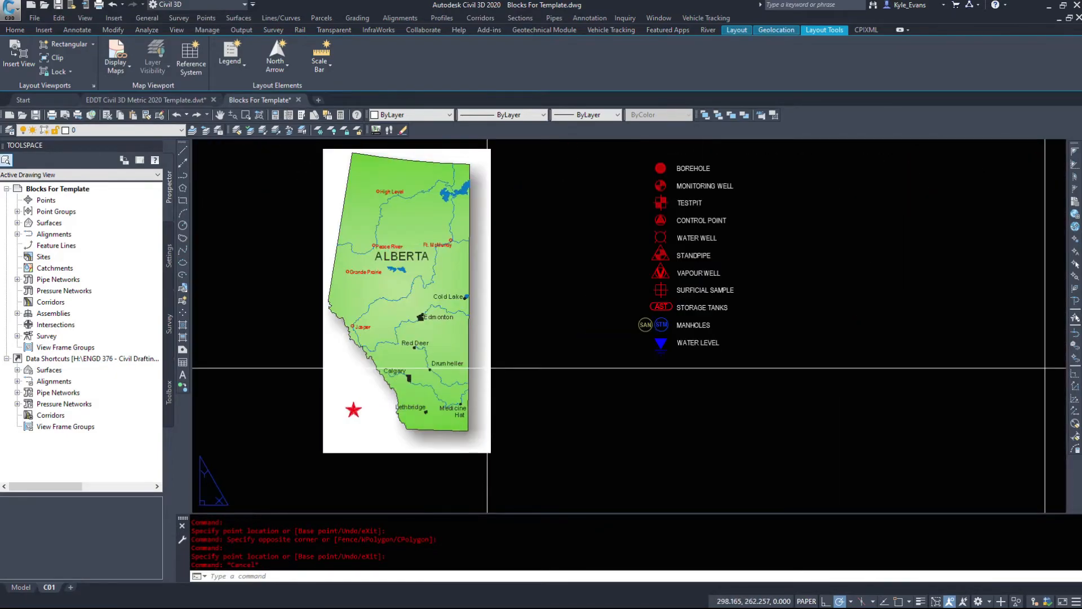
middle_drag(495, 344, 354, 472)
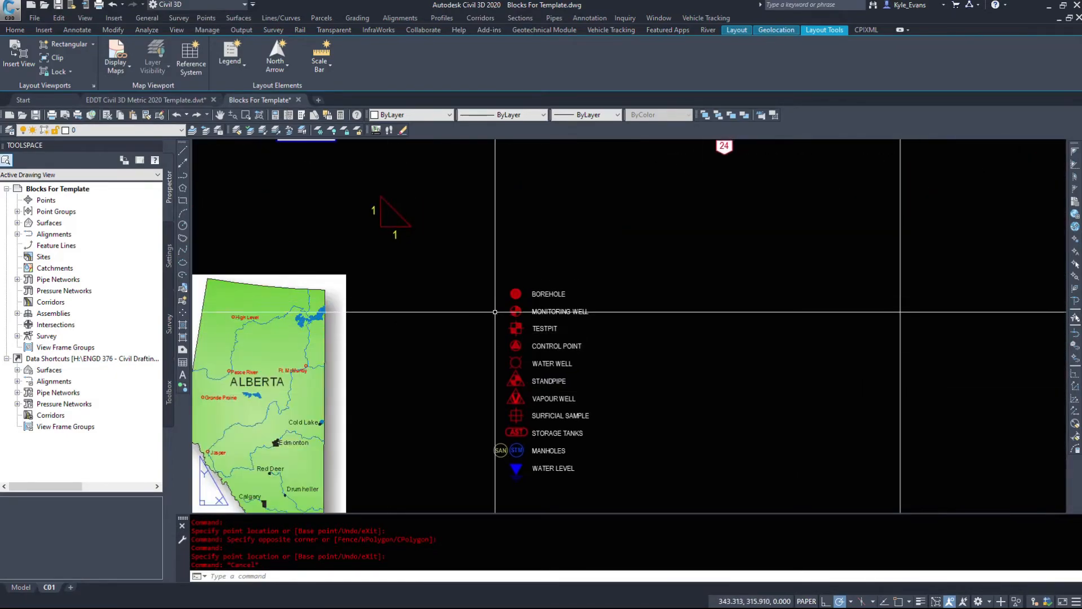
scroll(535, 276, up, 4)
click(552, 279)
click(541, 283)
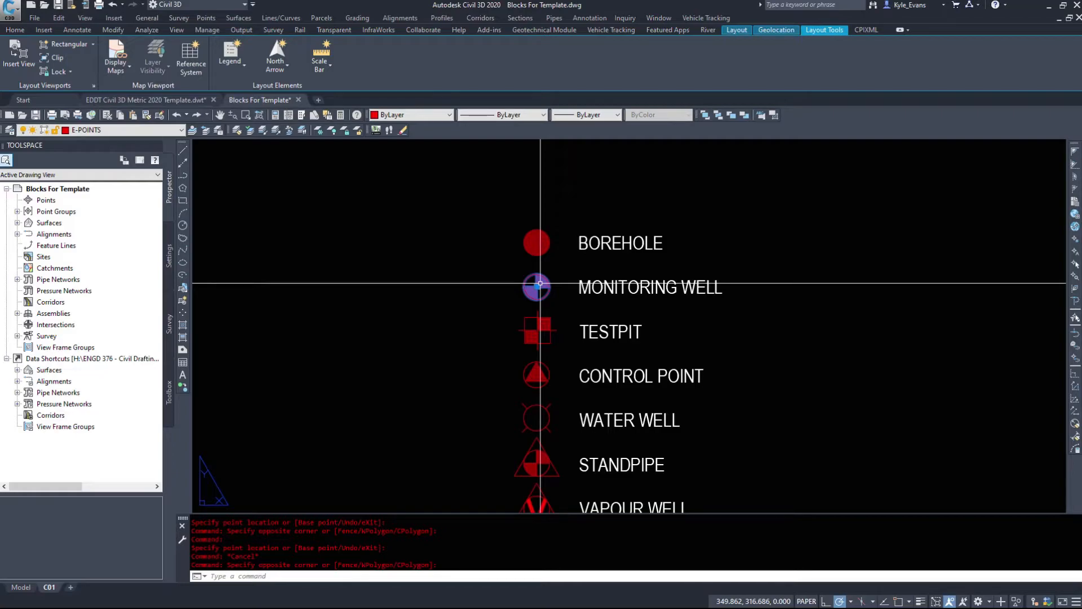
scroll(540, 283, up, 2)
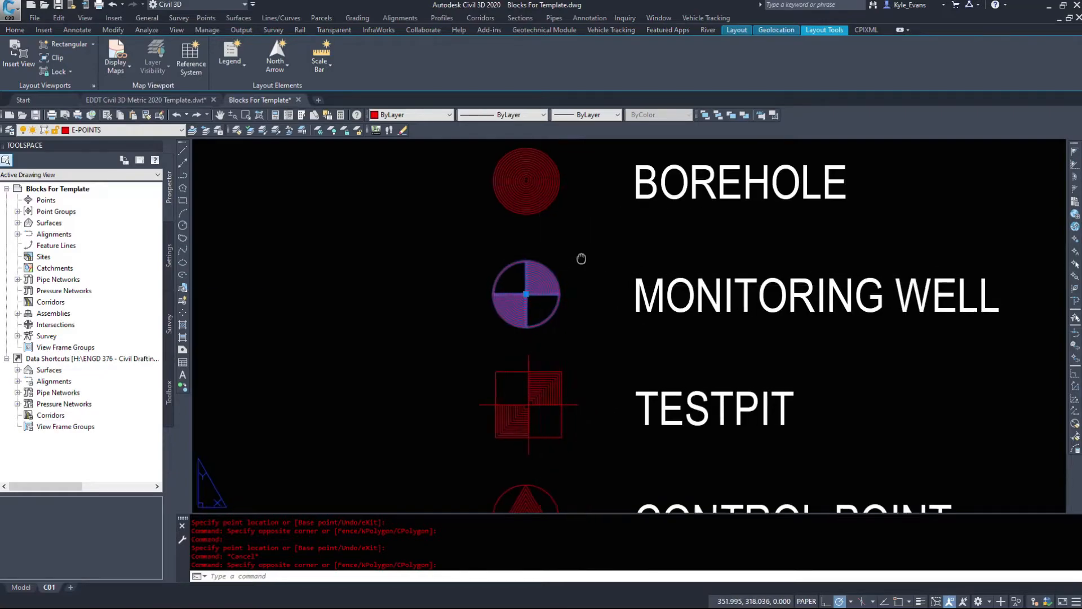
scroll(532, 326, up, 3)
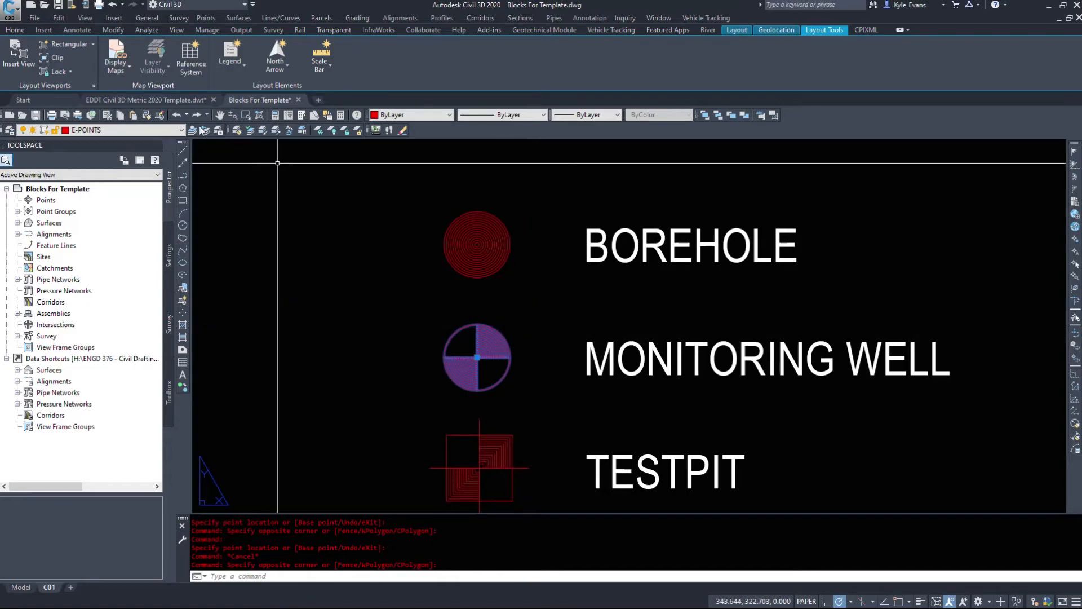
click(117, 130)
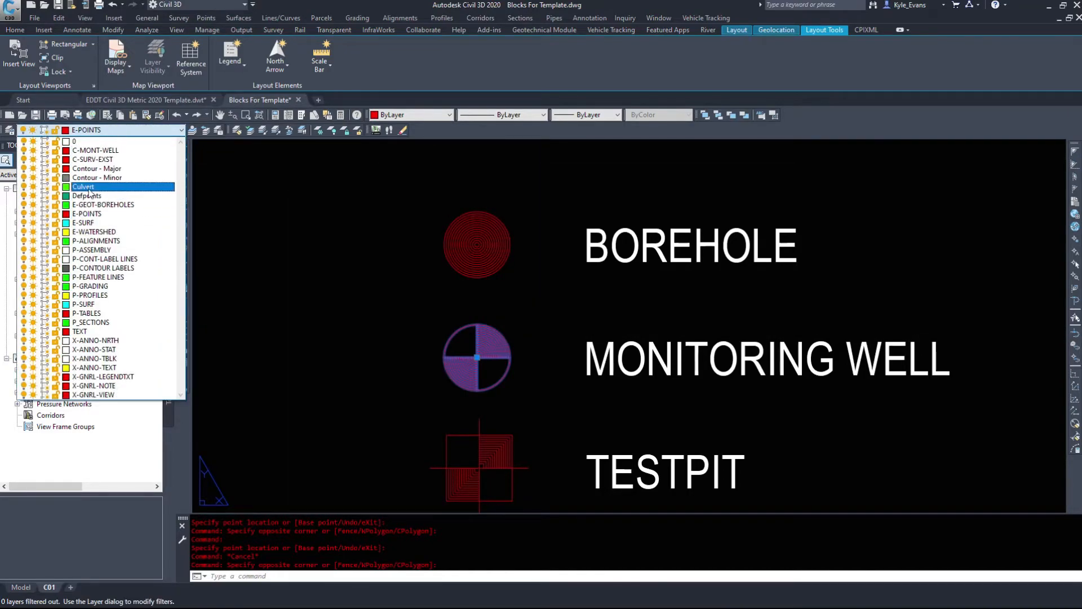
click(74, 142)
middle_drag(469, 369, 554, 348)
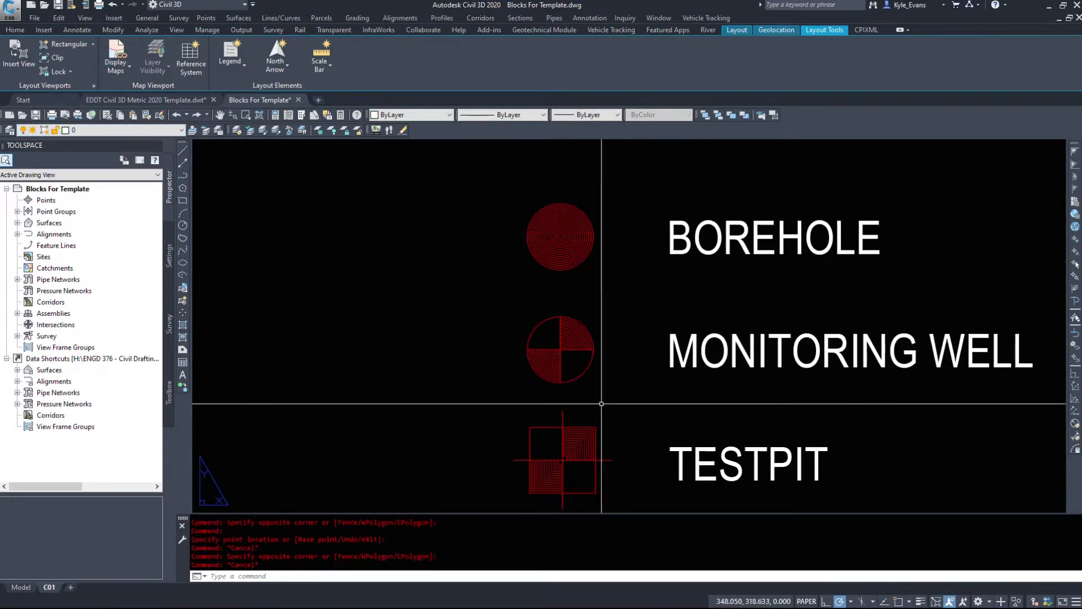
Step: Regenerate the layout, set the Monitoring Well block's nested objects to ByBlock, and deselect the symbol
click(533, 329)
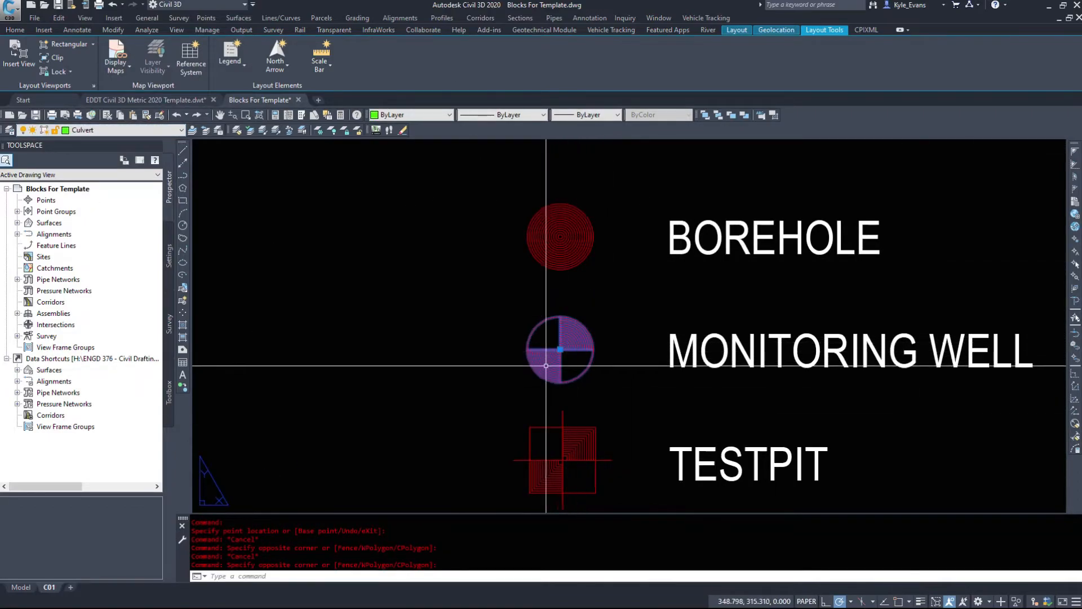
text(re)
right_click(562, 336)
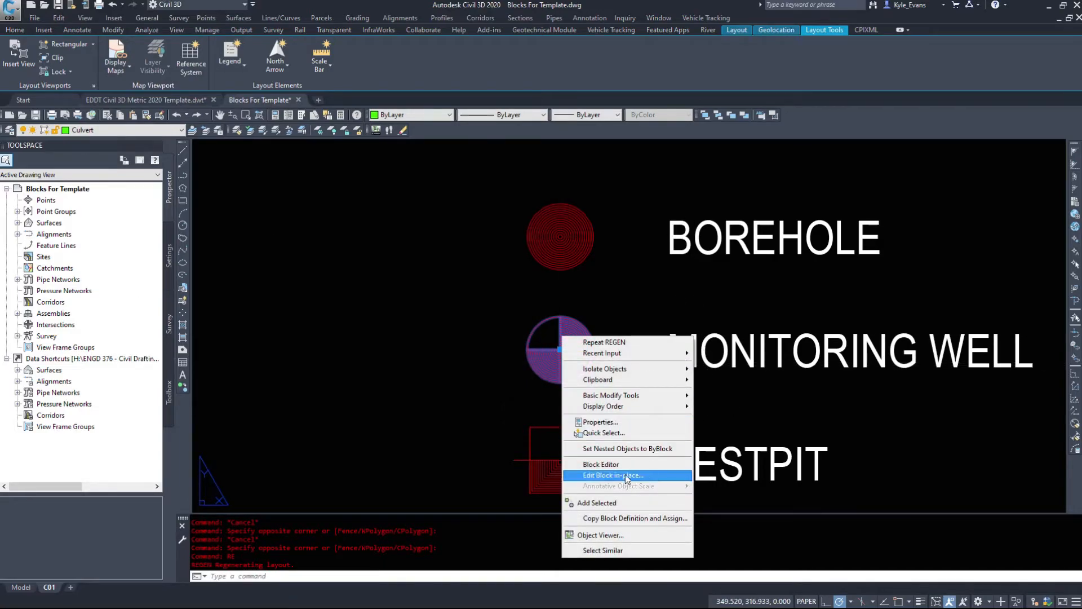
click(604, 449)
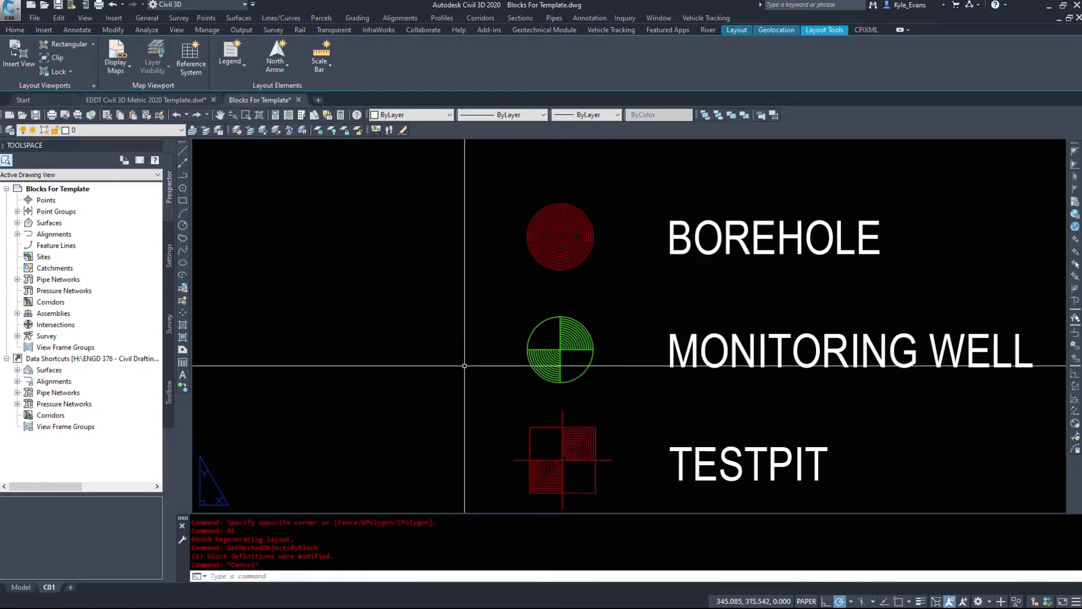
click(584, 393)
key(Escape)
Step: Copy the Monitoring Well symbol to a spot just left of the original in the legend
click(561, 361)
click(547, 346)
text(cp)
key(Return)
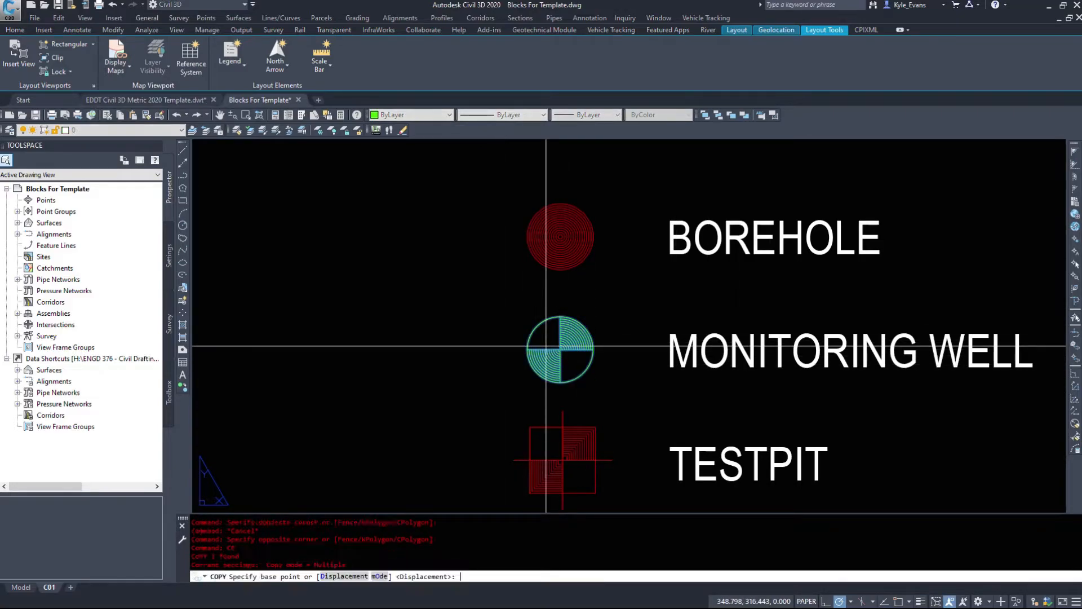
click(546, 346)
click(473, 320)
key(Escape)
Step: Put the copied Monitoring Well symbol on the C-MONT-WELL layer
click(473, 340)
click(448, 320)
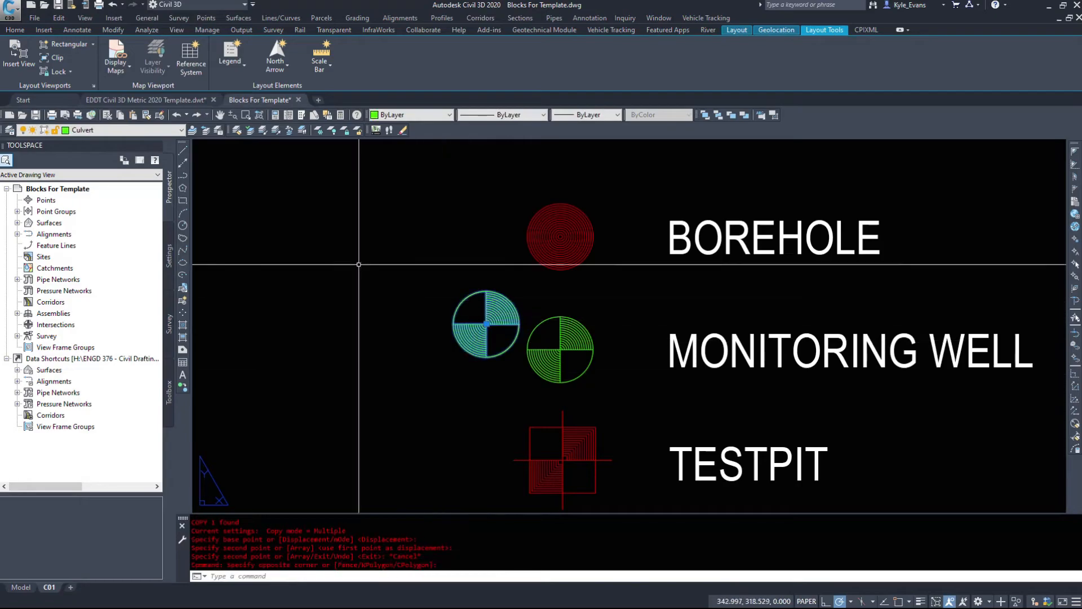
click(153, 130)
click(95, 151)
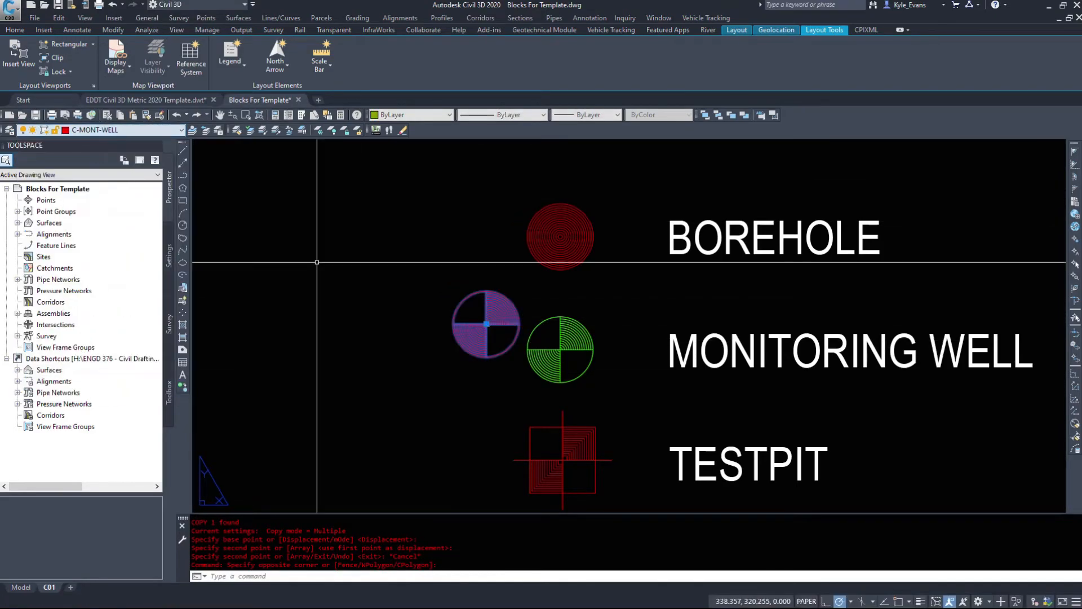
Step: Copy the C-MONT-WELL symbol farther left, put the new copy on the P-SURF layer, and deselect it
key(Return)
click(474, 331)
click(356, 331)
key(Escape)
click(364, 365)
click(340, 322)
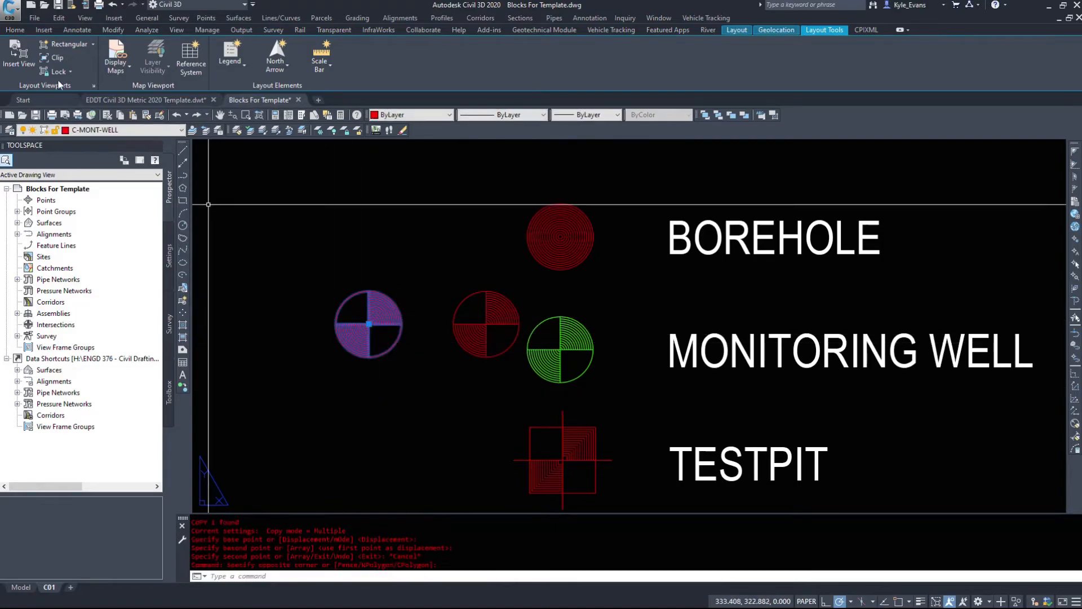
click(120, 130)
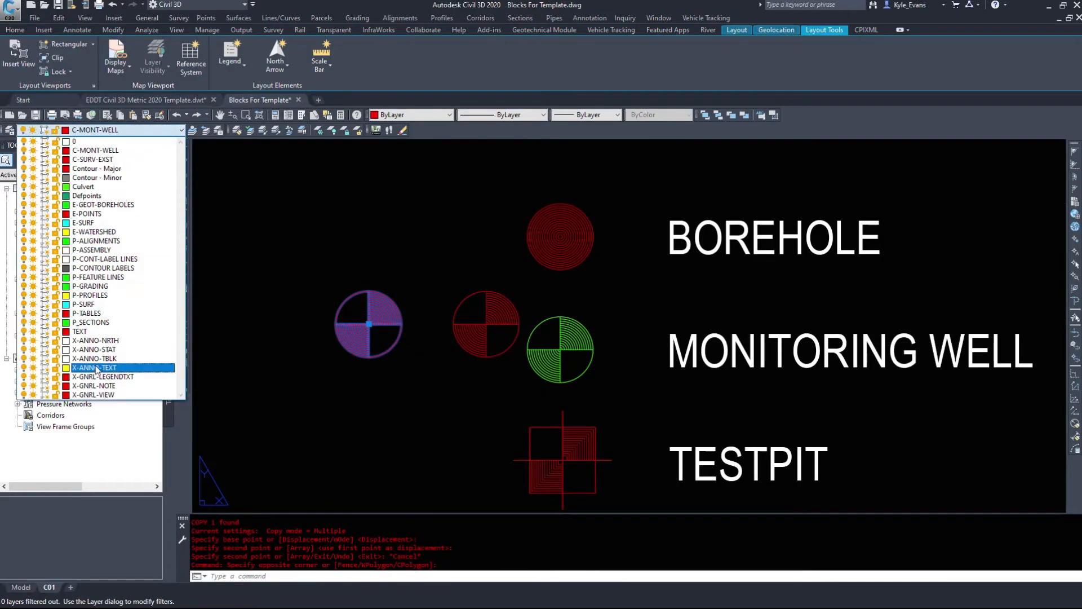
click(107, 304)
key(Escape)
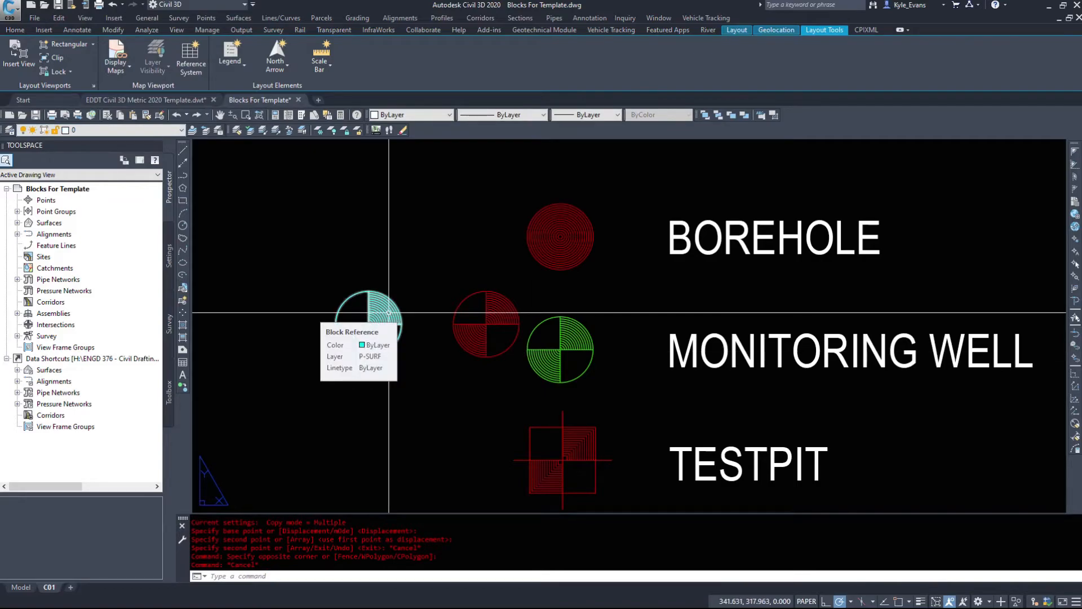
Step: Delete both copied Monitoring Well symbols beside the legend
click(520, 379)
click(379, 290)
key(Delete)
Step: Open the legend's Monitoring Well block in the Block Editor, select all its geometry to examine layer and colour, and clear the selection
click(528, 340)
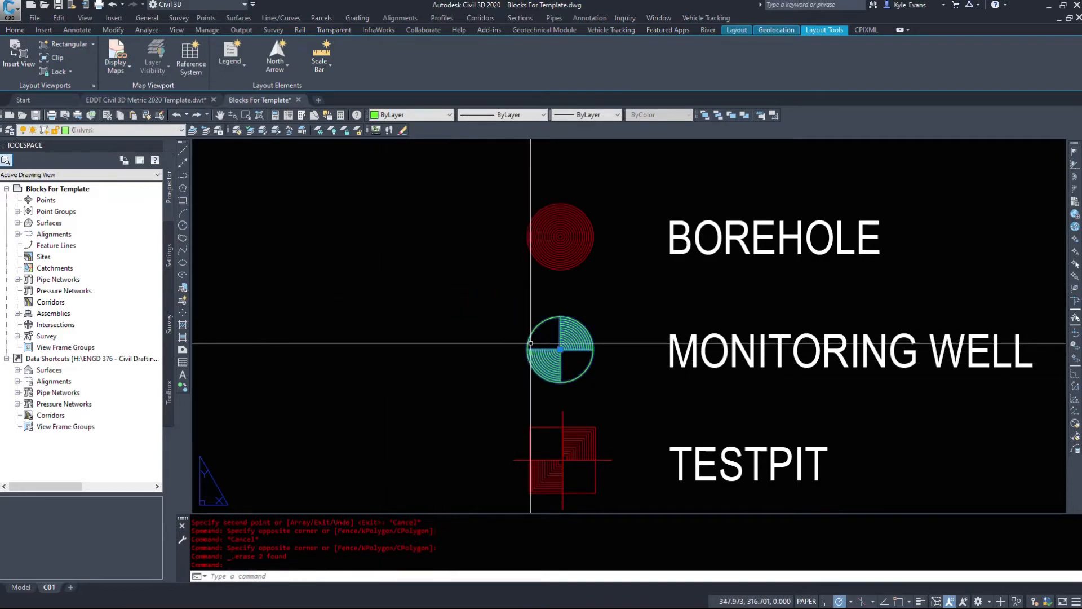
right_click(519, 365)
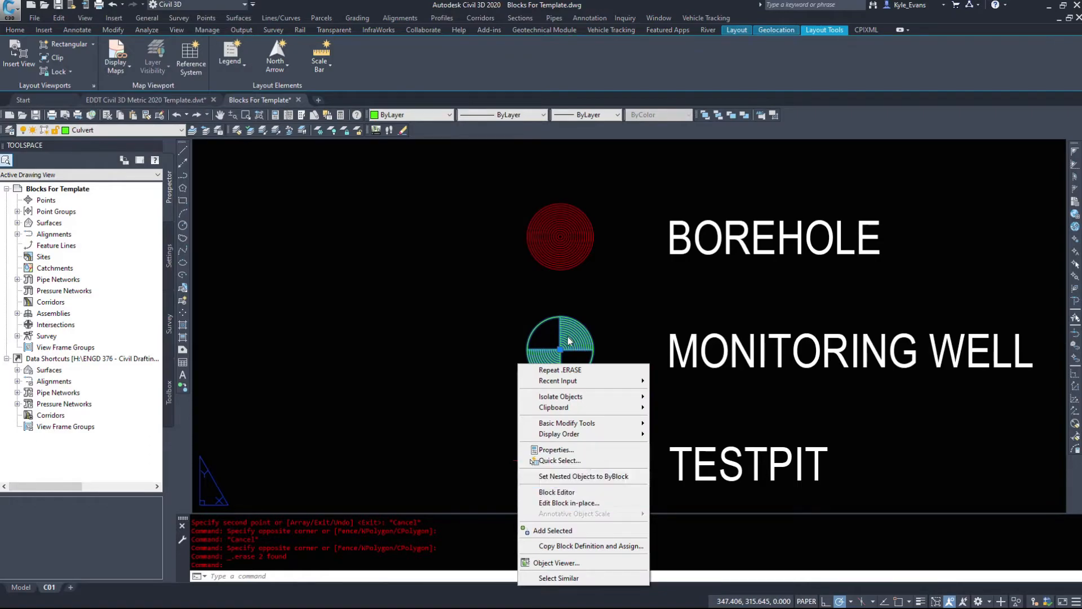
click(577, 494)
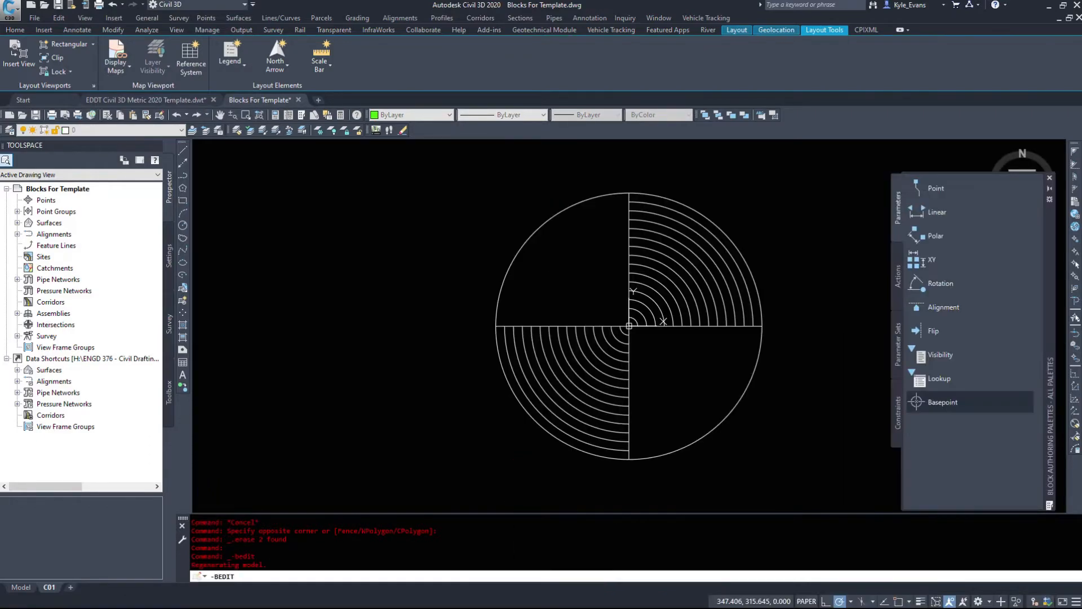
click(784, 190)
click(382, 504)
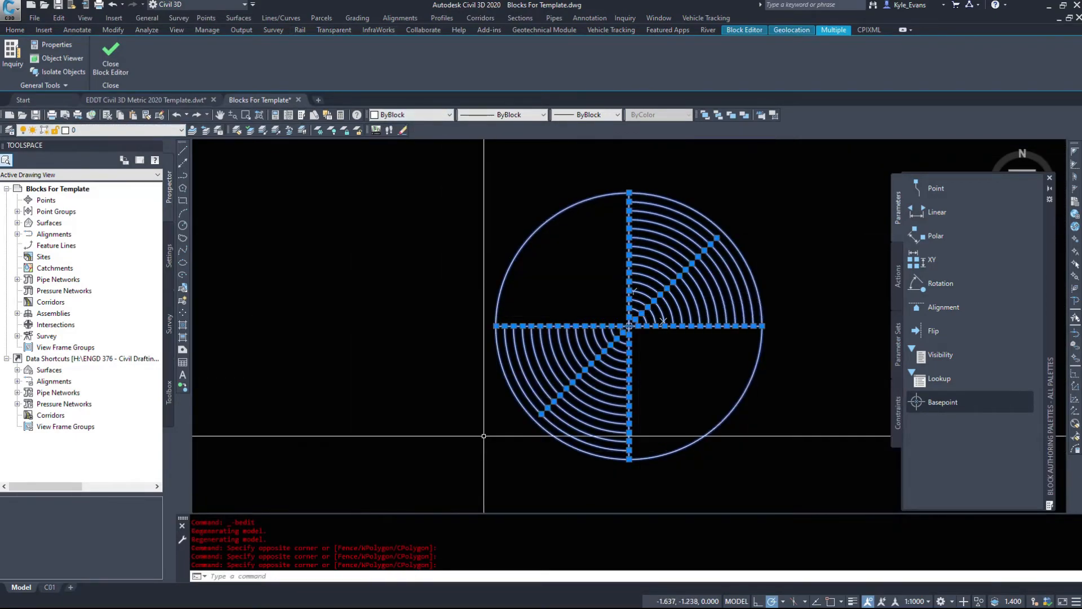
key(Escape)
key(Escape)
key(Escape)
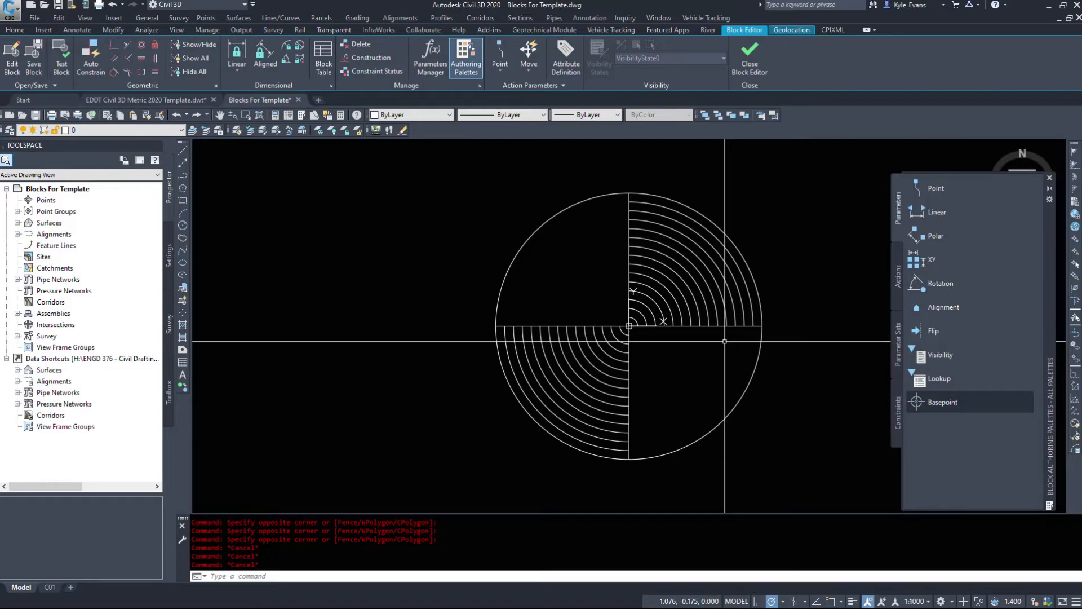
Step: Examine the block geometry's ByBlock properties once more and close the Block Editor, discarding the changes
click(773, 218)
click(383, 447)
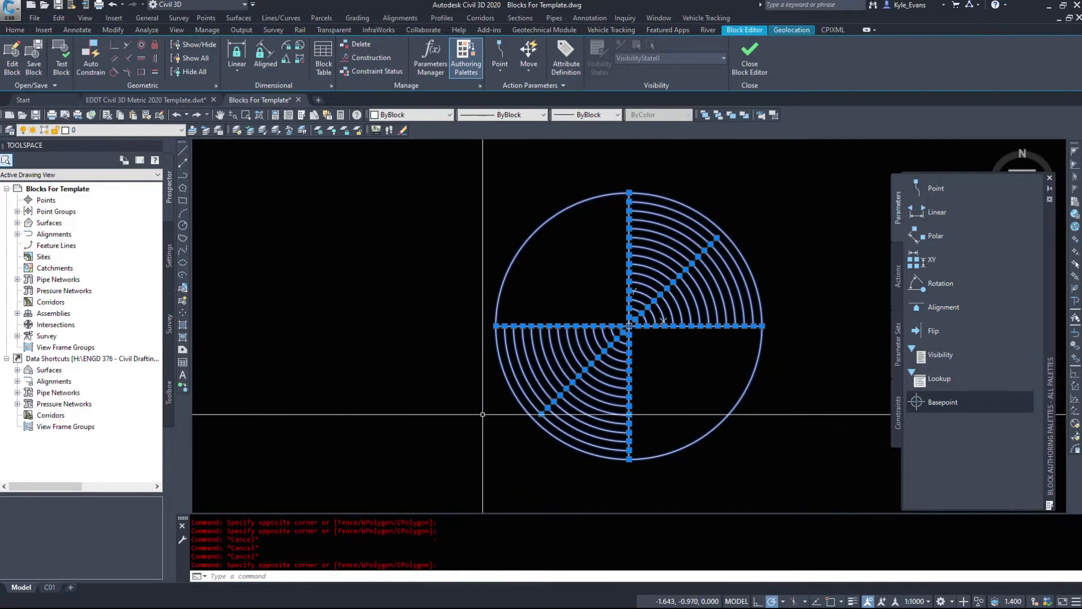
key(Escape)
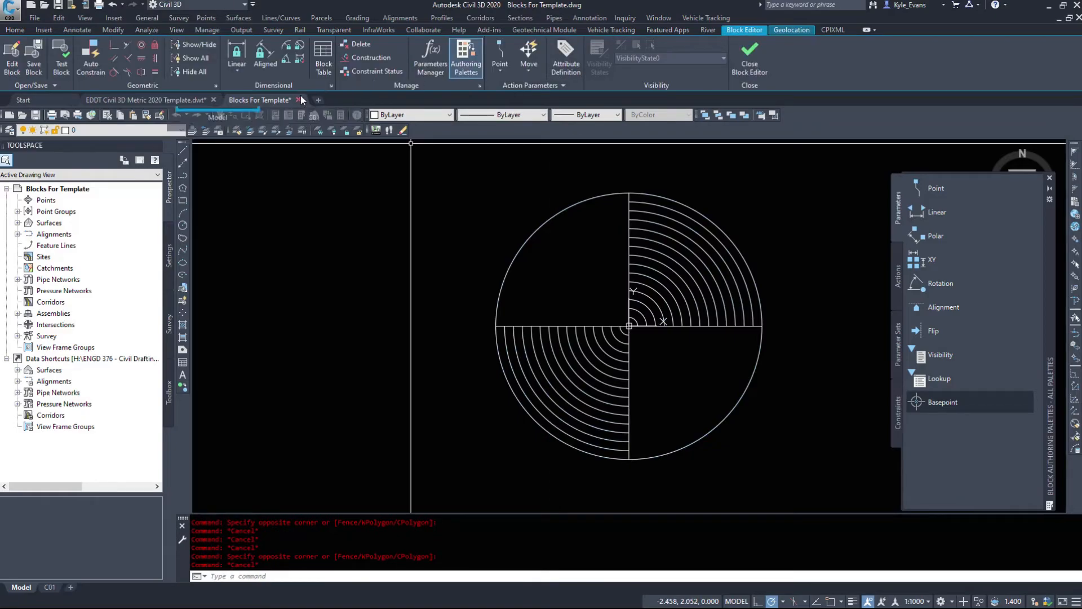
click(750, 61)
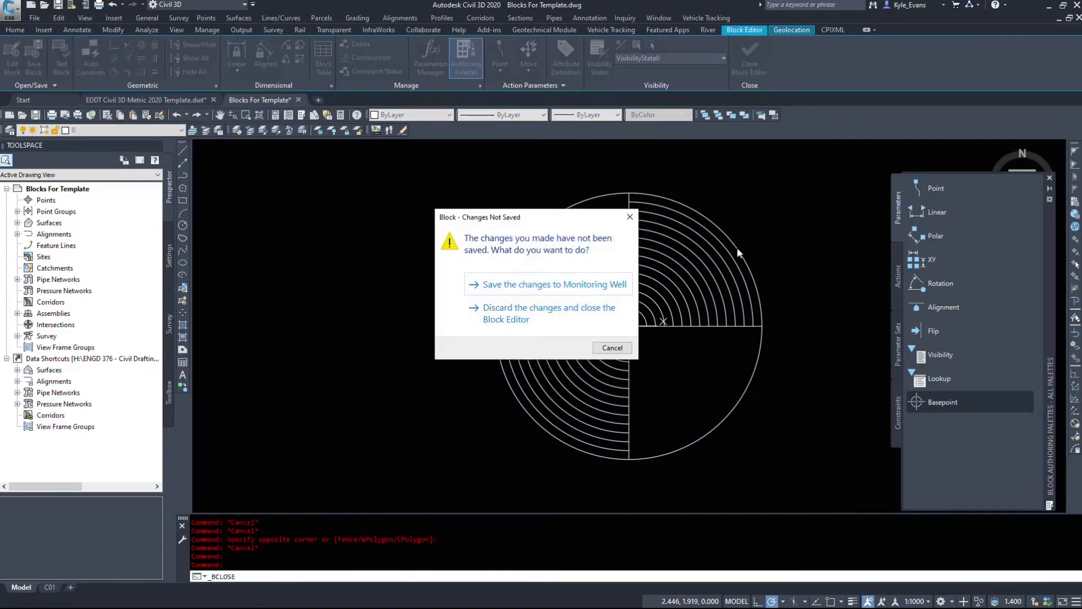
click(513, 308)
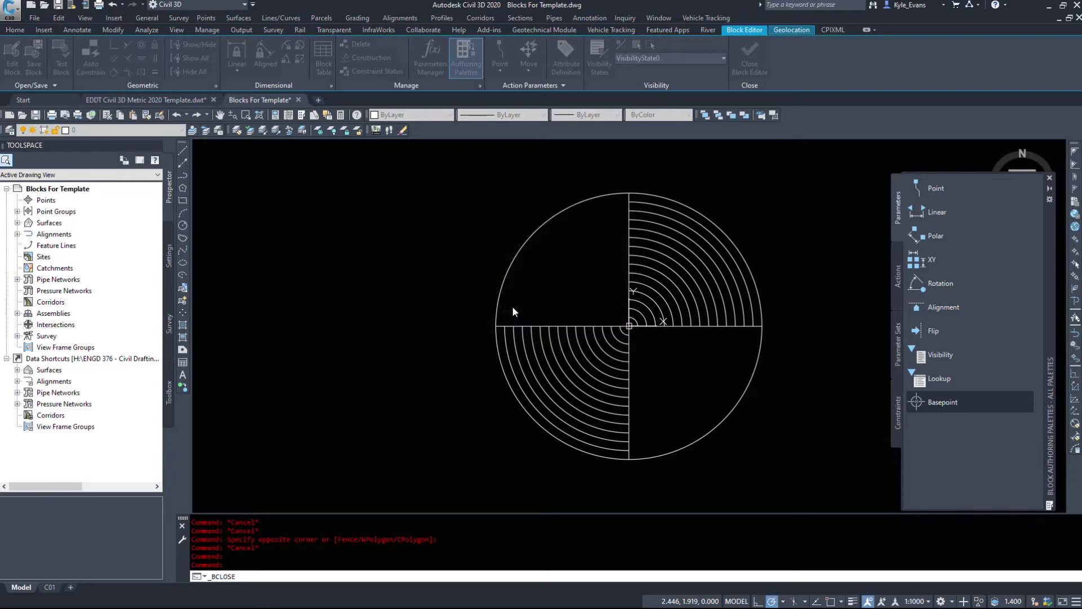
Step: Set the non-annotative slope triangle above the legend to the 2.5:1 ratio
middle_drag(569, 501, 660, 172)
scroll(616, 349, down, 6)
middle_drag(682, 221, 648, 292)
scroll(570, 288, up, 4)
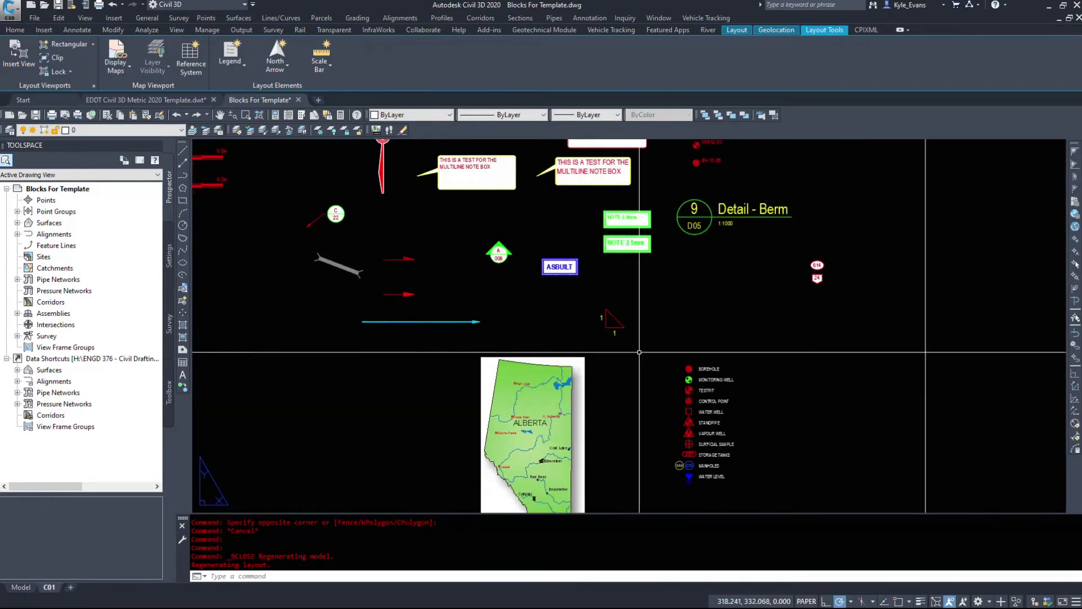
scroll(629, 338, up, 4)
click(628, 336)
click(513, 263)
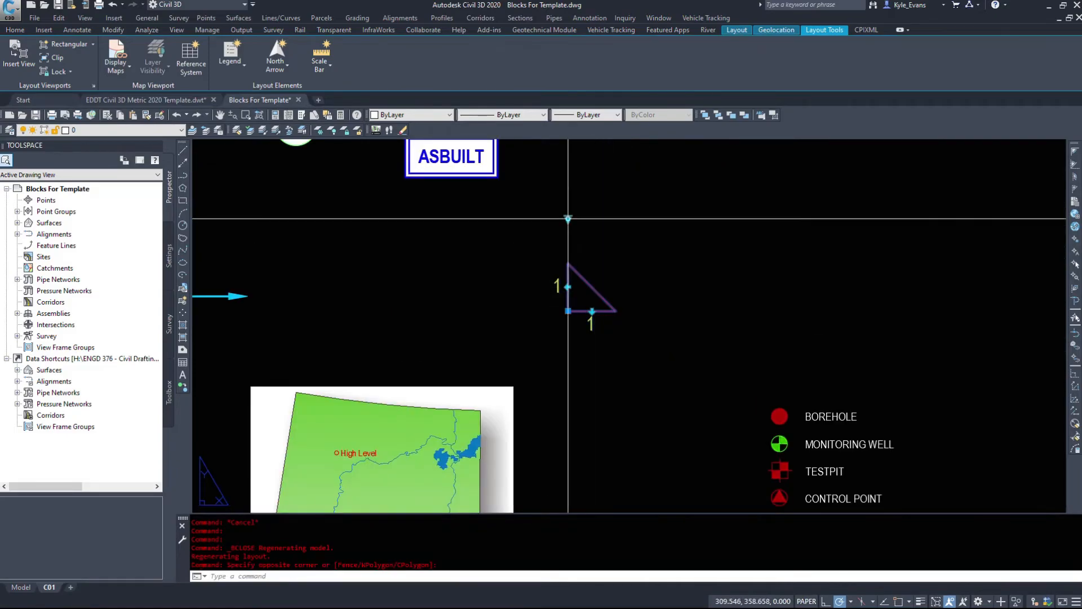
click(569, 218)
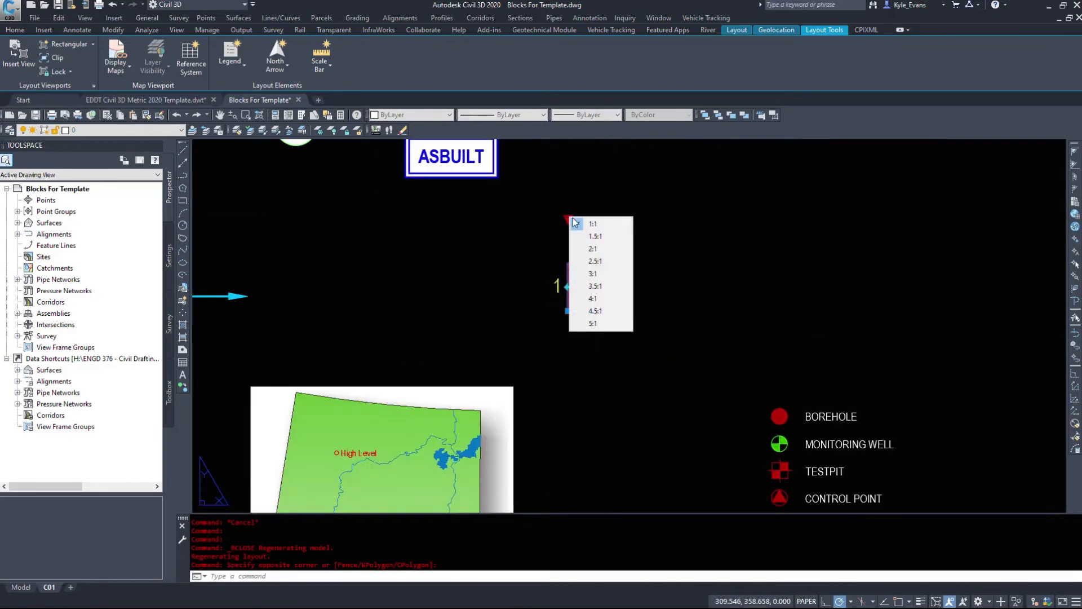
click(597, 261)
Step: Try the slope triangle's vertical flip and back, mirror it horizontally so its 2.5 side extends left, and deselect it
click(570, 288)
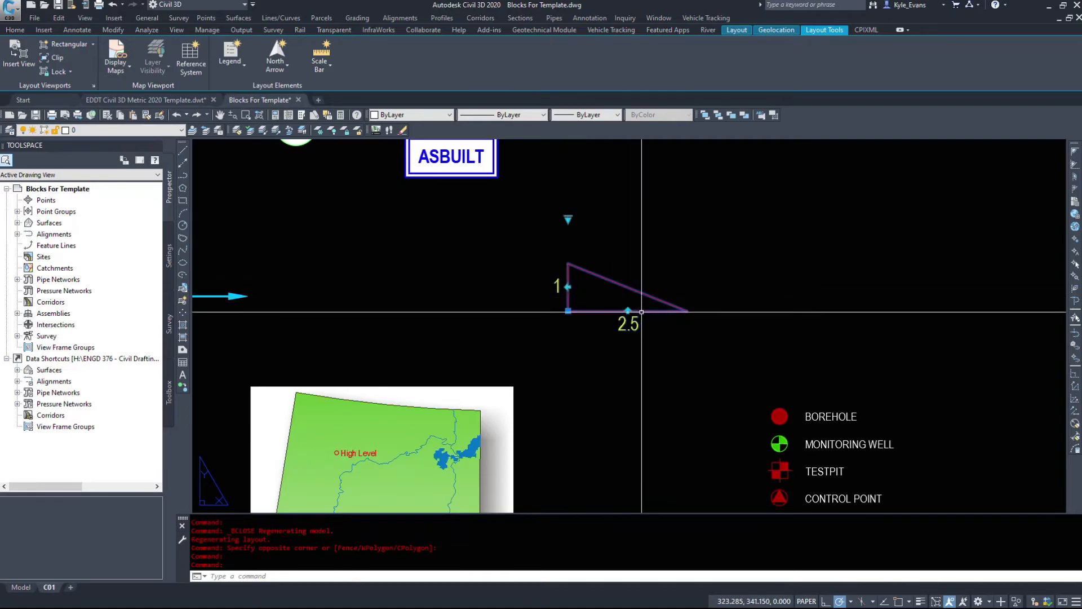
click(628, 311)
click(628, 310)
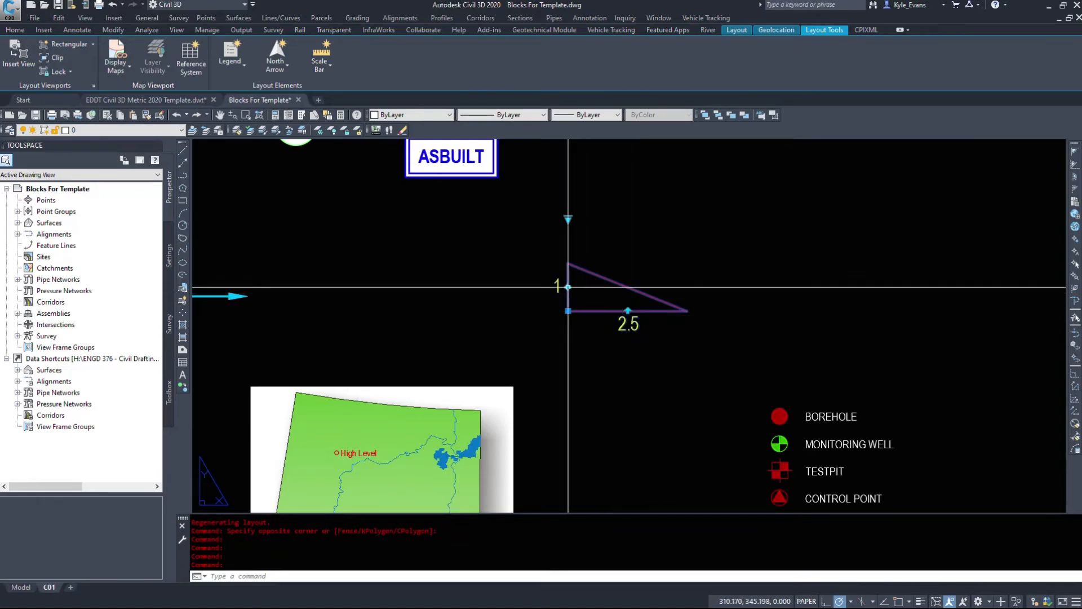
click(568, 287)
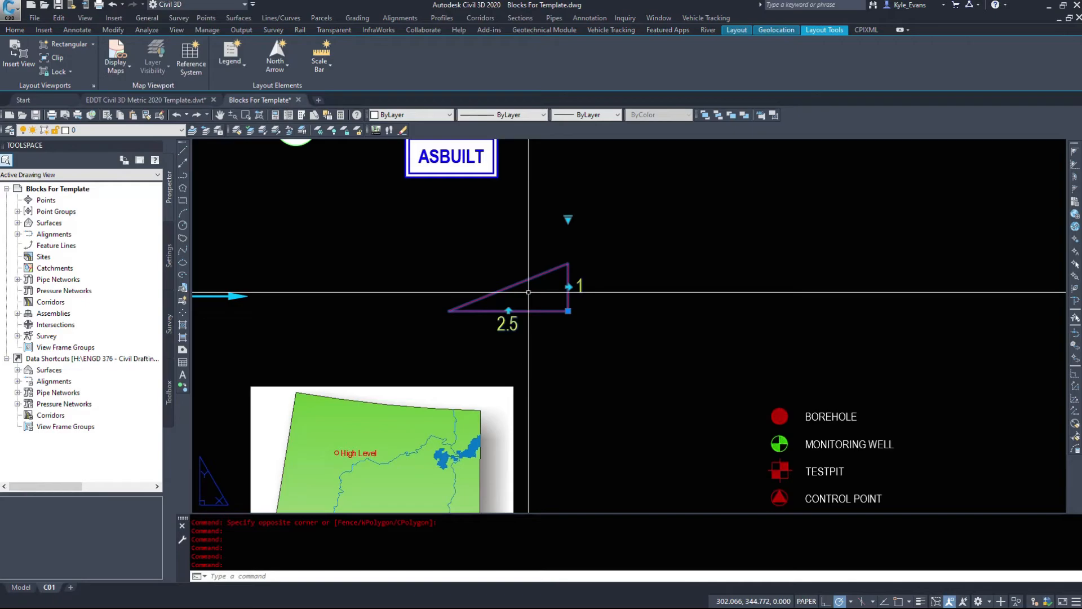
key(Escape)
scroll(529, 292, down, 6)
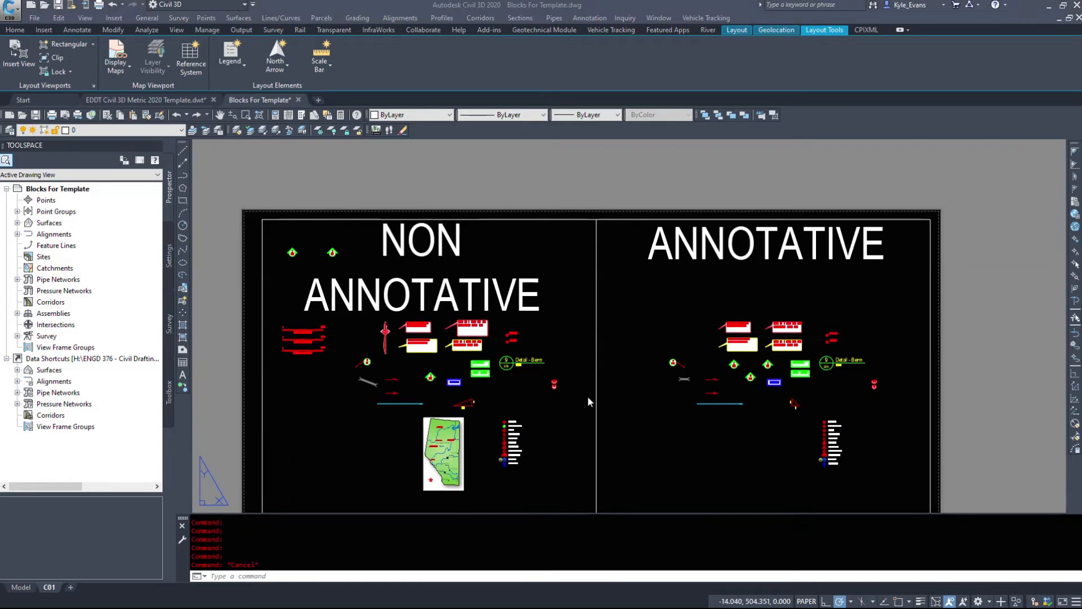
scroll(479, 411, up, 3)
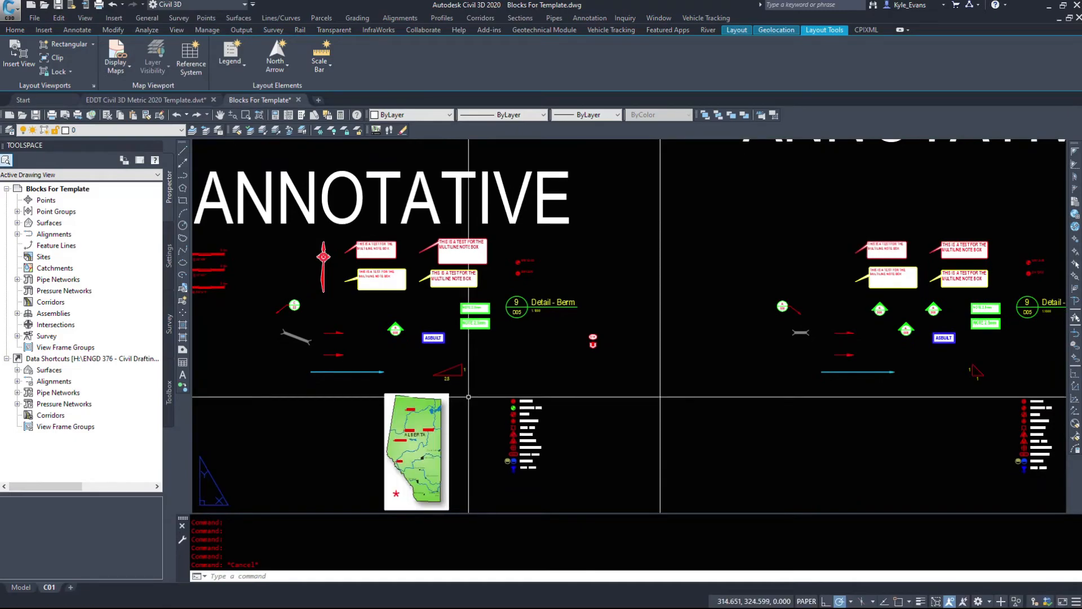
scroll(614, 346, down, 3)
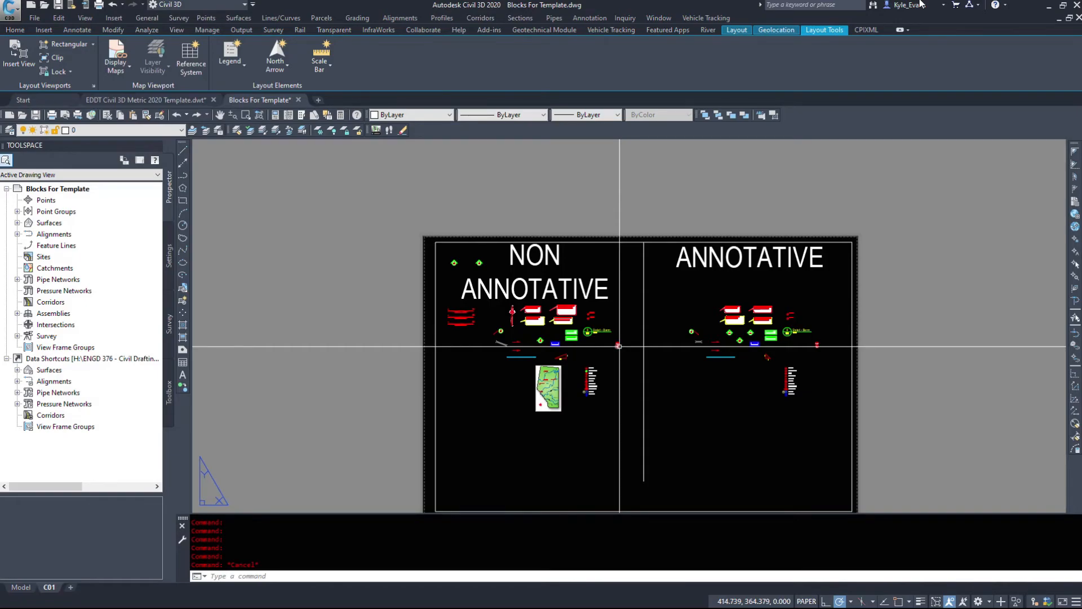
scroll(323, 388, up, 4)
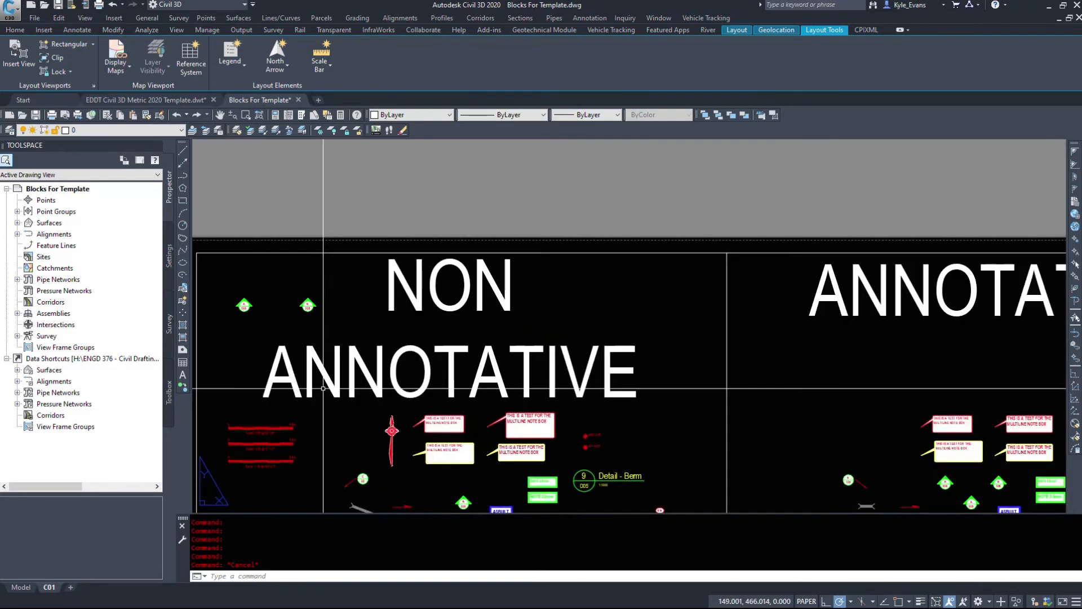
click(449, 453)
right_click(470, 437)
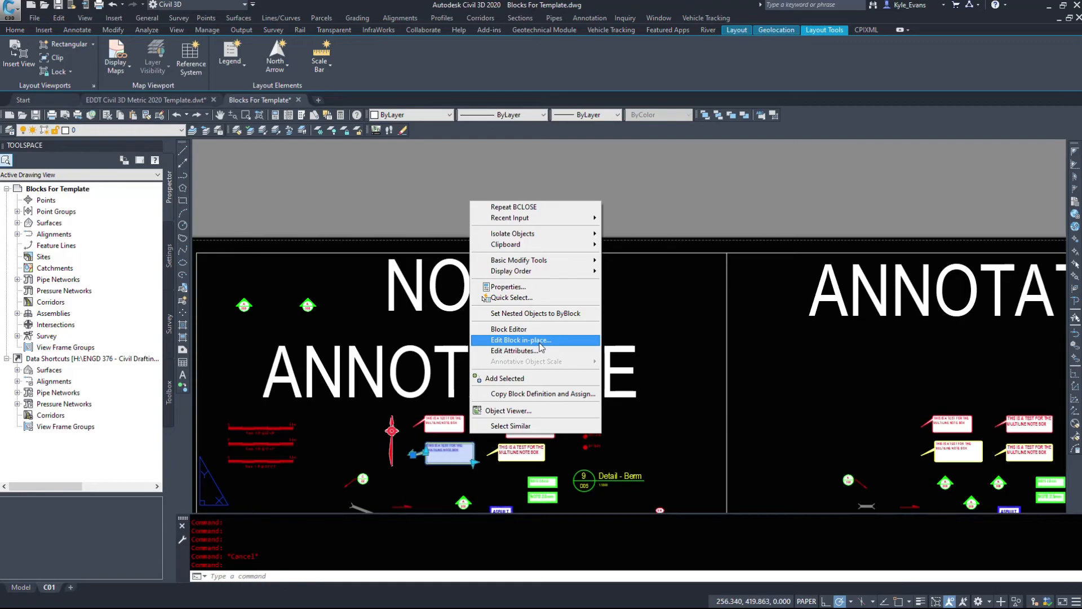
key(Escape)
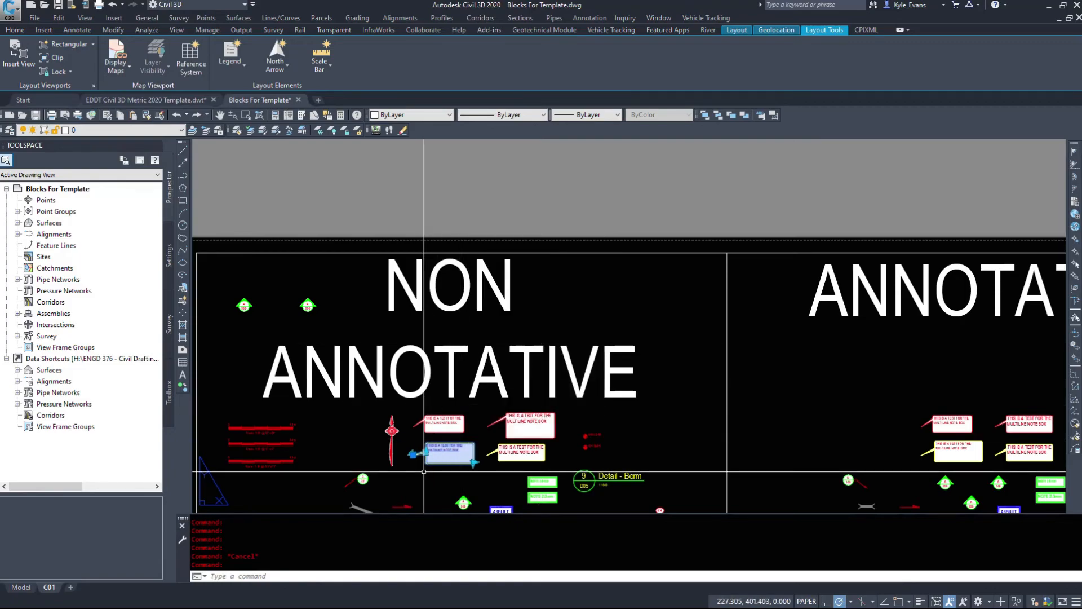
key(Escape)
Step: Open the larger-boxed yellow multiline note block of the non-annotative group in the Block Editor and examine its distance and flip parameters
middle_drag(424, 471, 464, 278)
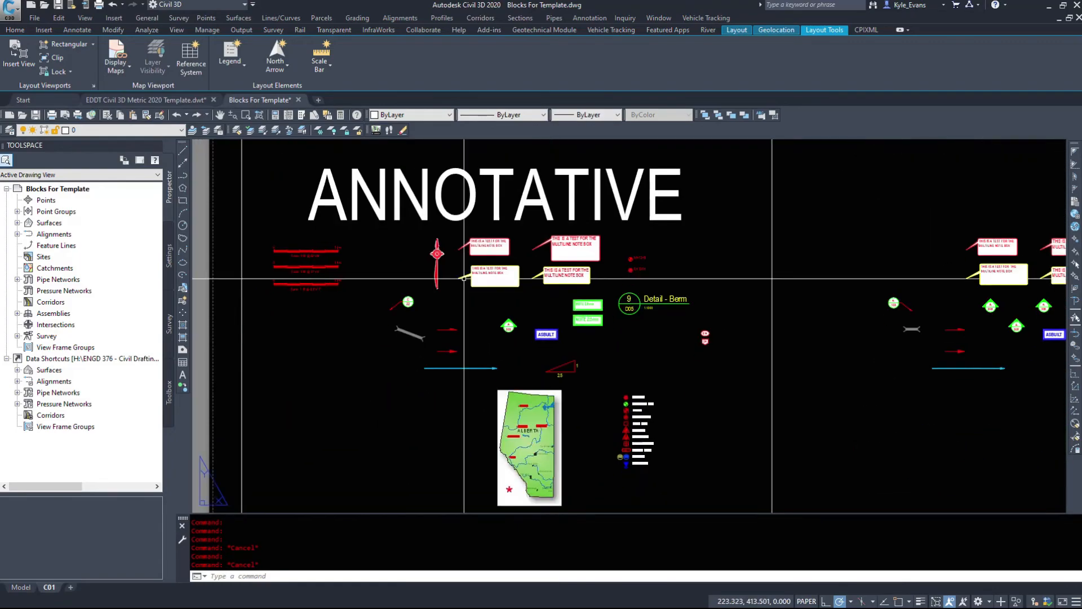
scroll(499, 271, up, 4)
click(479, 287)
right_click(474, 285)
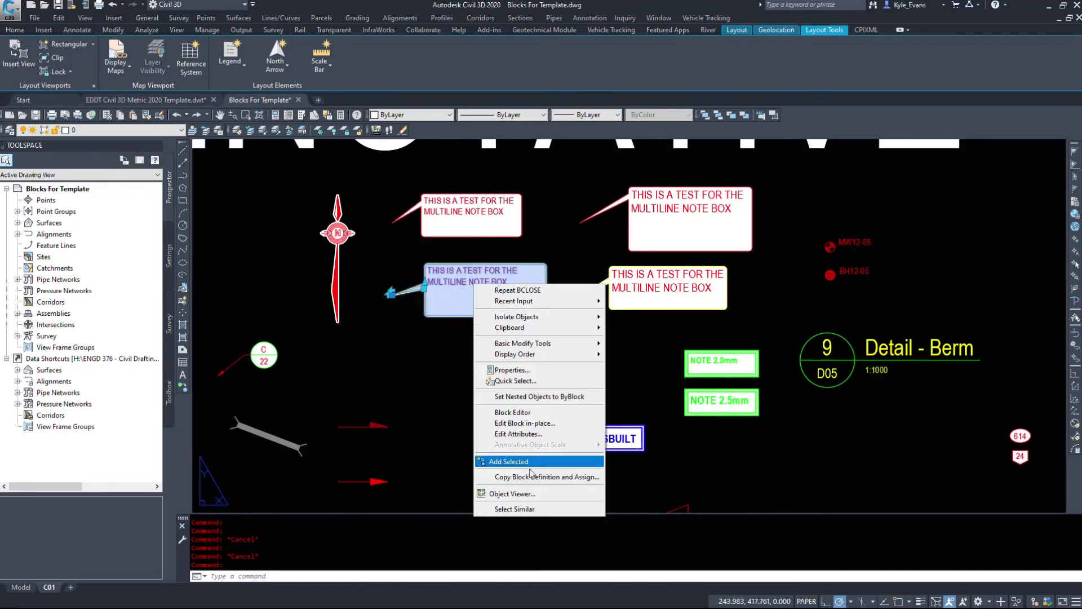
click(538, 412)
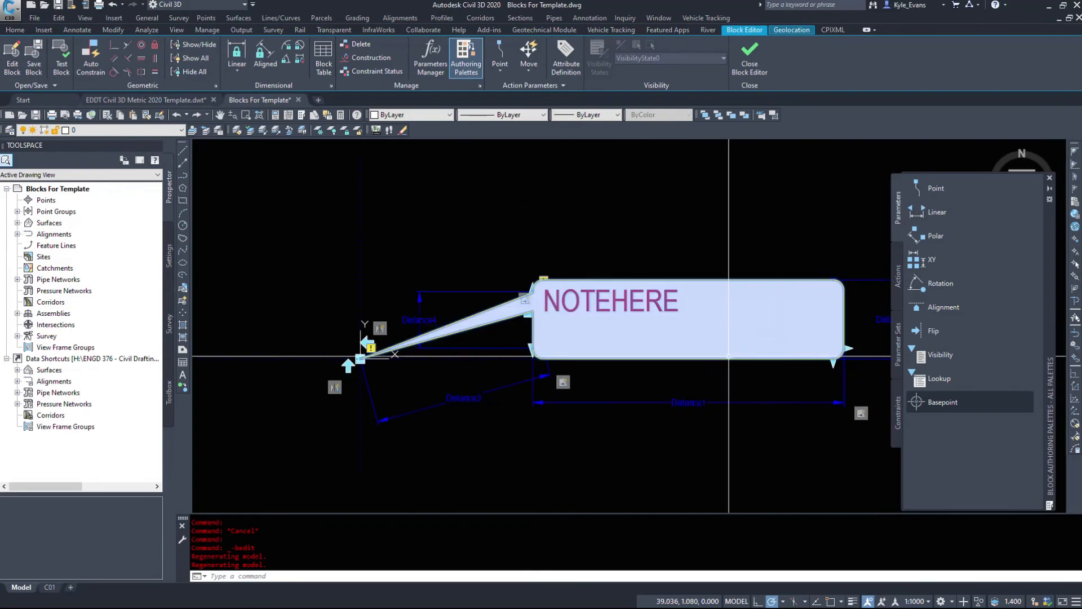
middle_drag(499, 319, 213, 375)
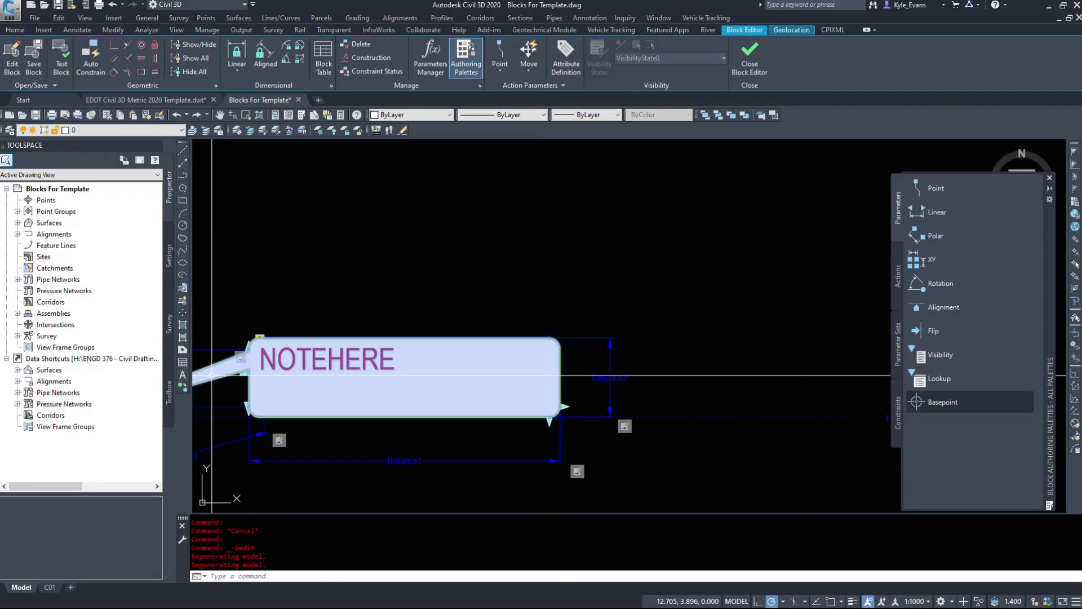
middle_drag(343, 392, 543, 357)
scroll(445, 331, up, 2)
scroll(445, 332, down, 4)
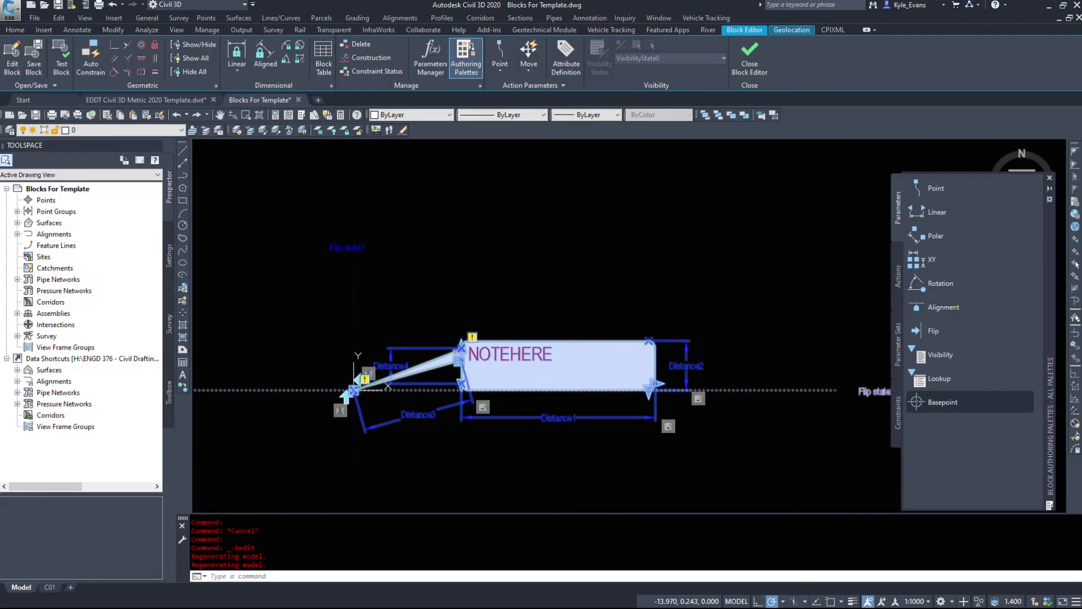